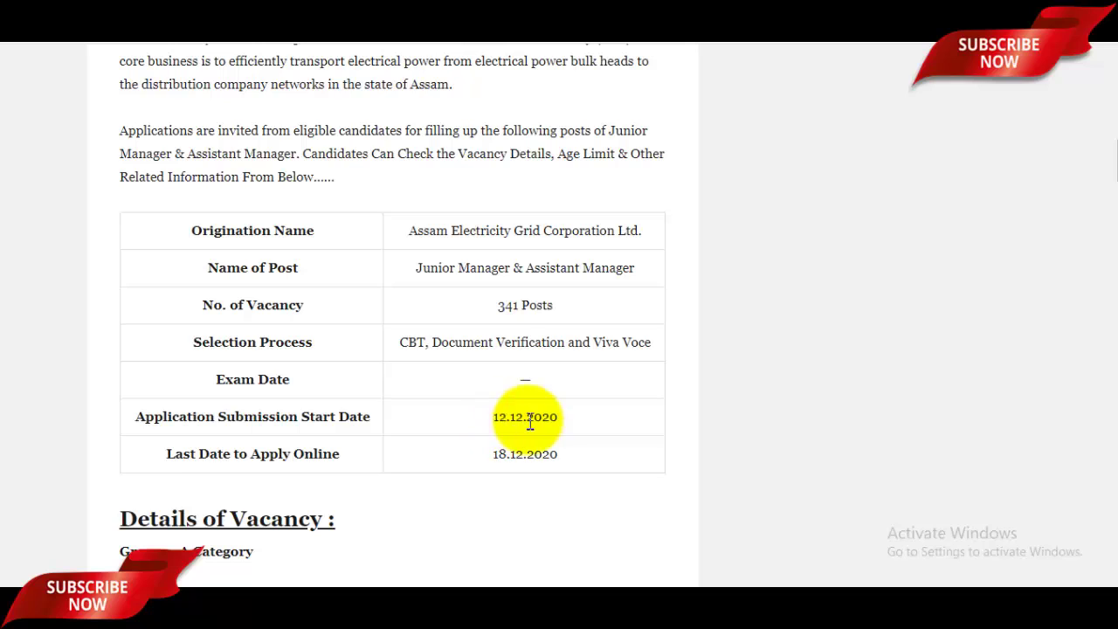
Highlight the 12.12.2020 start date and the last date, then scroll through vacancy and age limit
double_click(526, 421)
click(514, 465)
drag(498, 458, 597, 470)
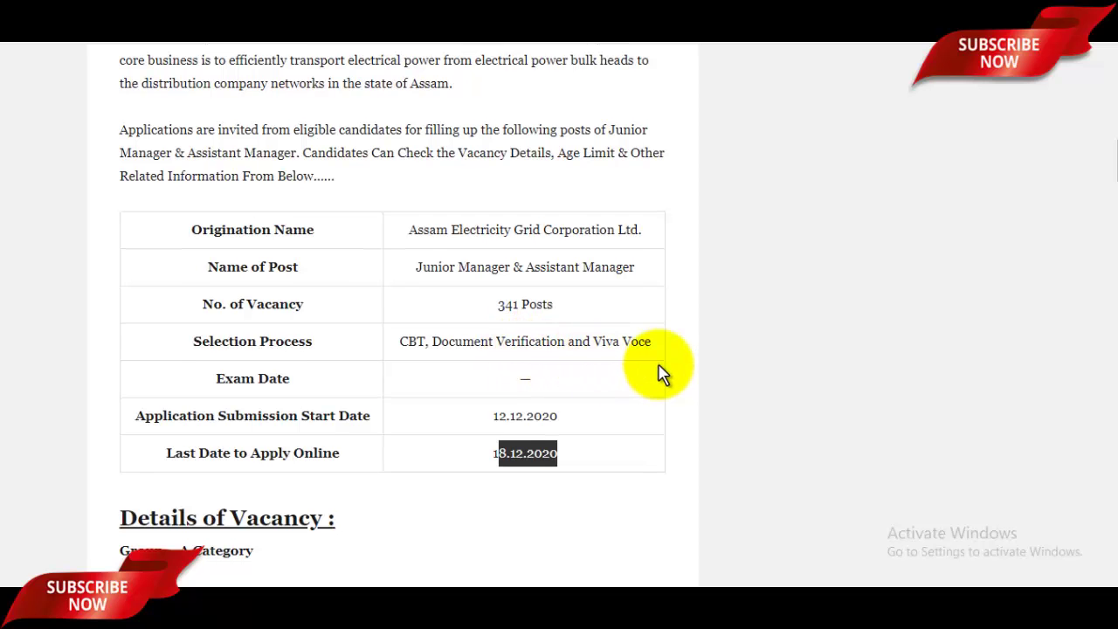
scroll(661, 375, down, 4)
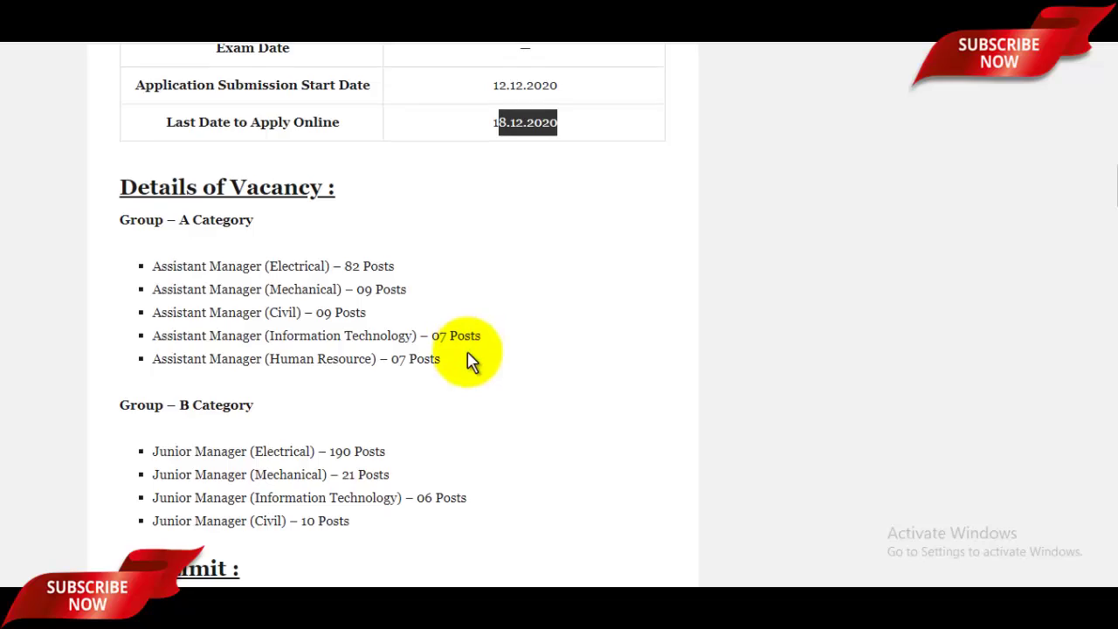
scroll(437, 360, down, 4)
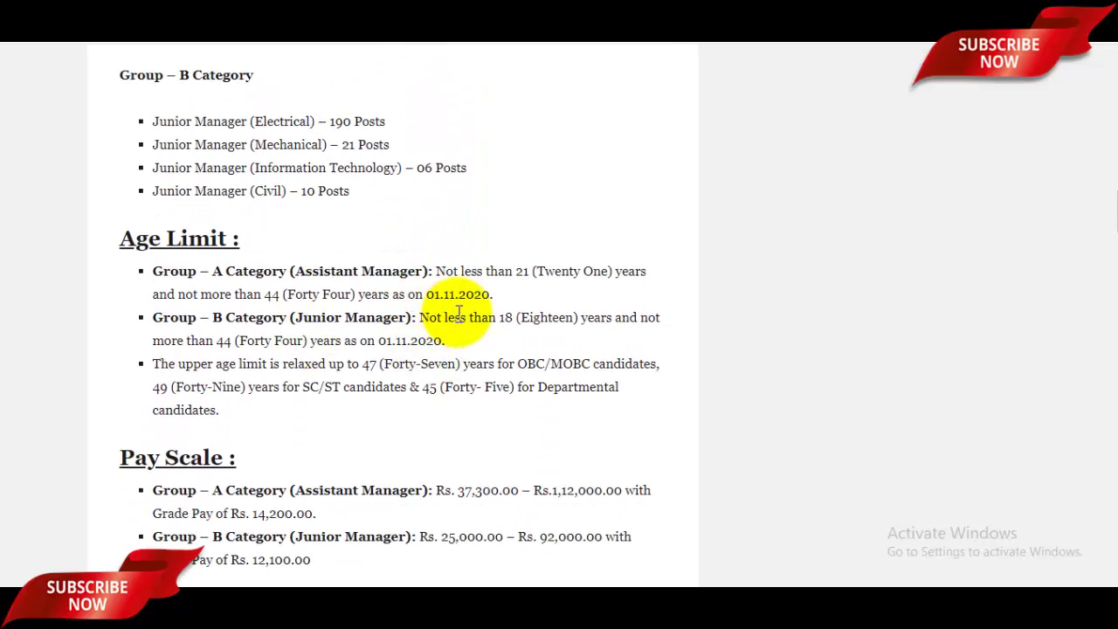
scroll(441, 319, down, 2)
scroll(488, 331, down, 5)
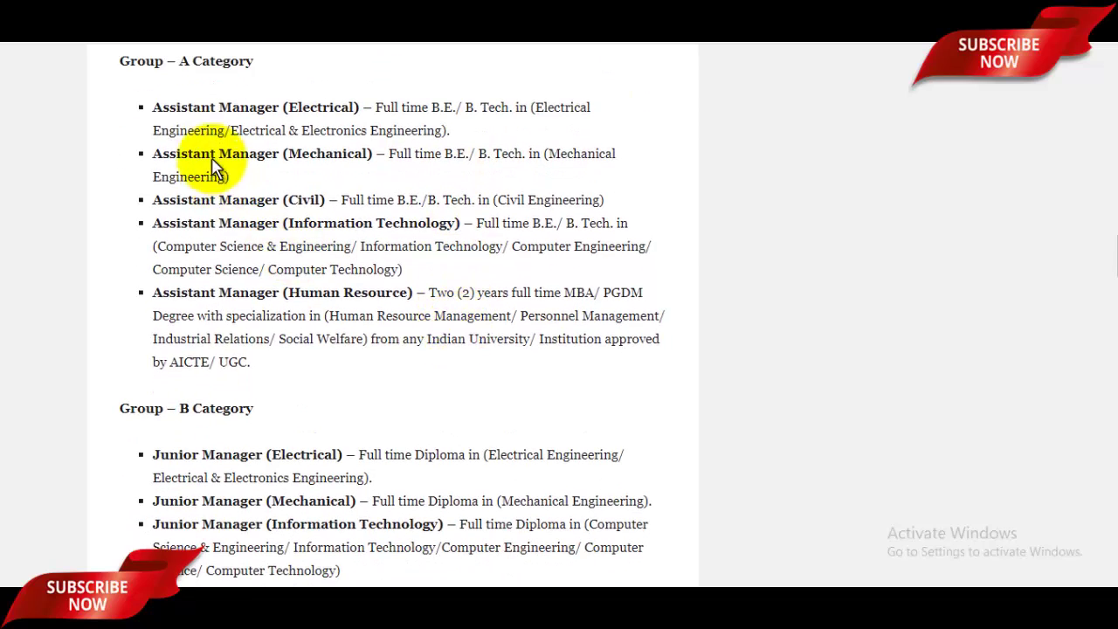
Highlight the Electrical qualification text and scroll down to the Rs. 800/Rs. 400 fee details
drag(188, 128, 374, 111)
click(289, 131)
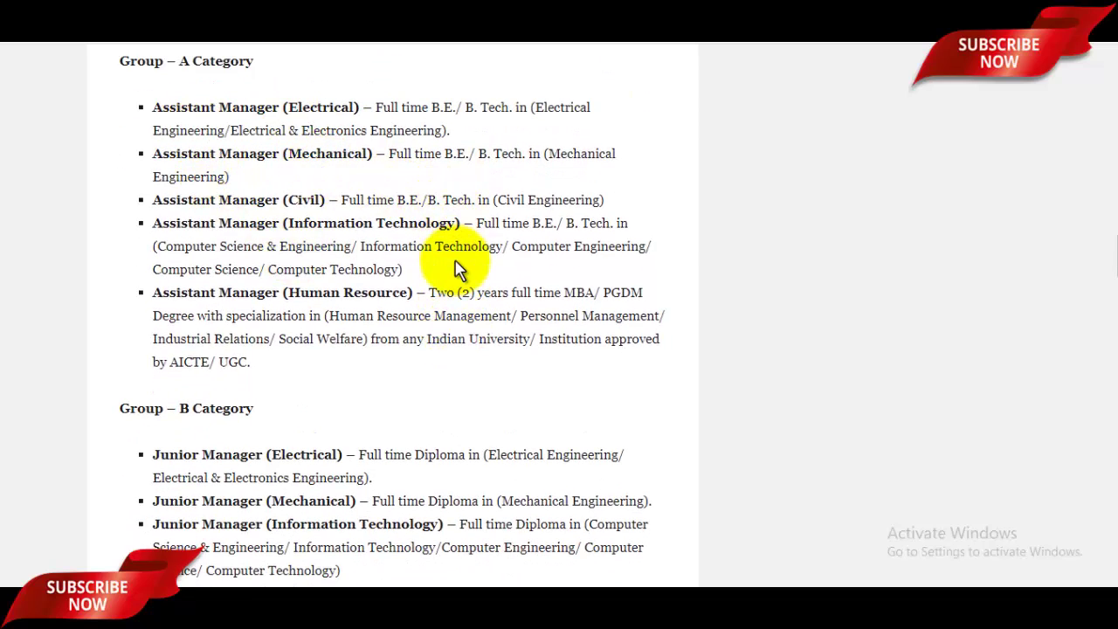
scroll(457, 262, down, 3)
scroll(450, 301, down, 1)
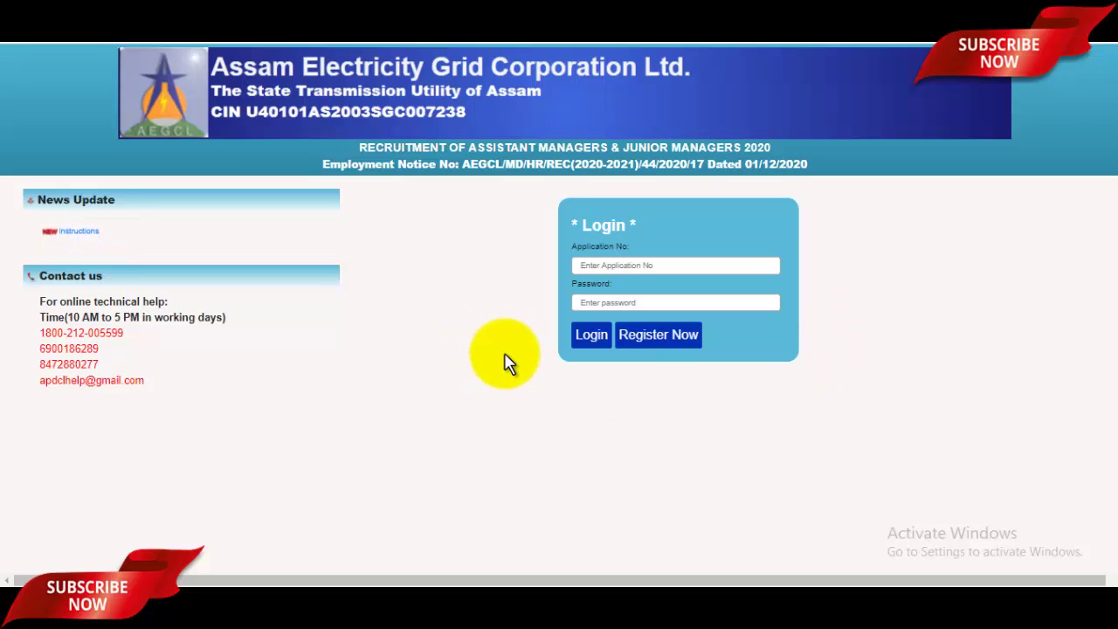
Start a new registration for the Assistant Manager post and enter the candidate's full name
key(ctrl+plus)
key(ctrl+plus)
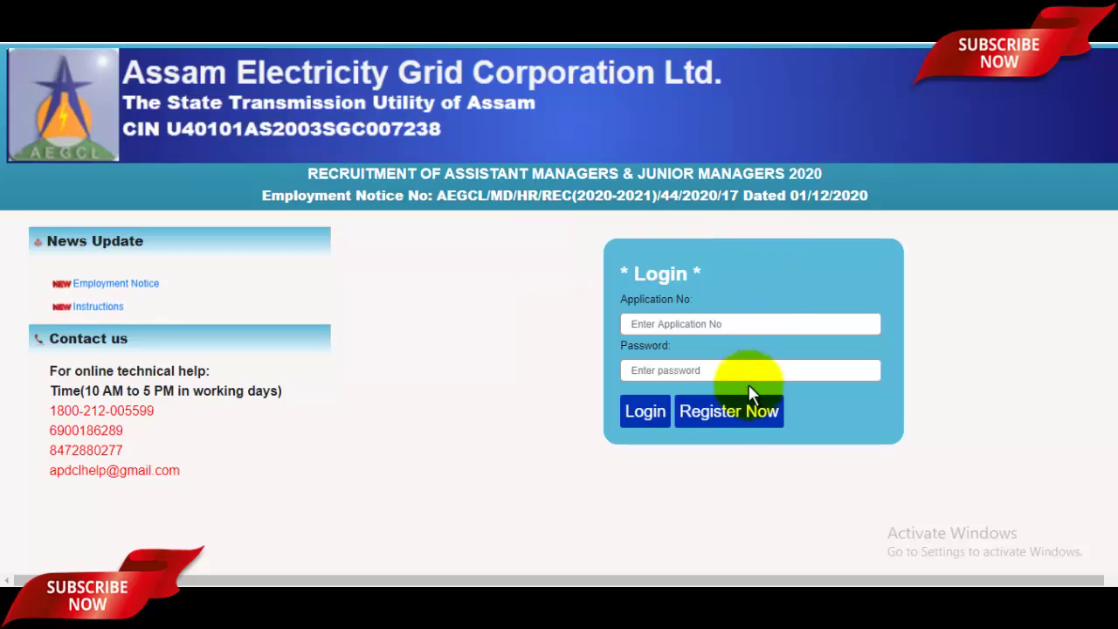
click(730, 416)
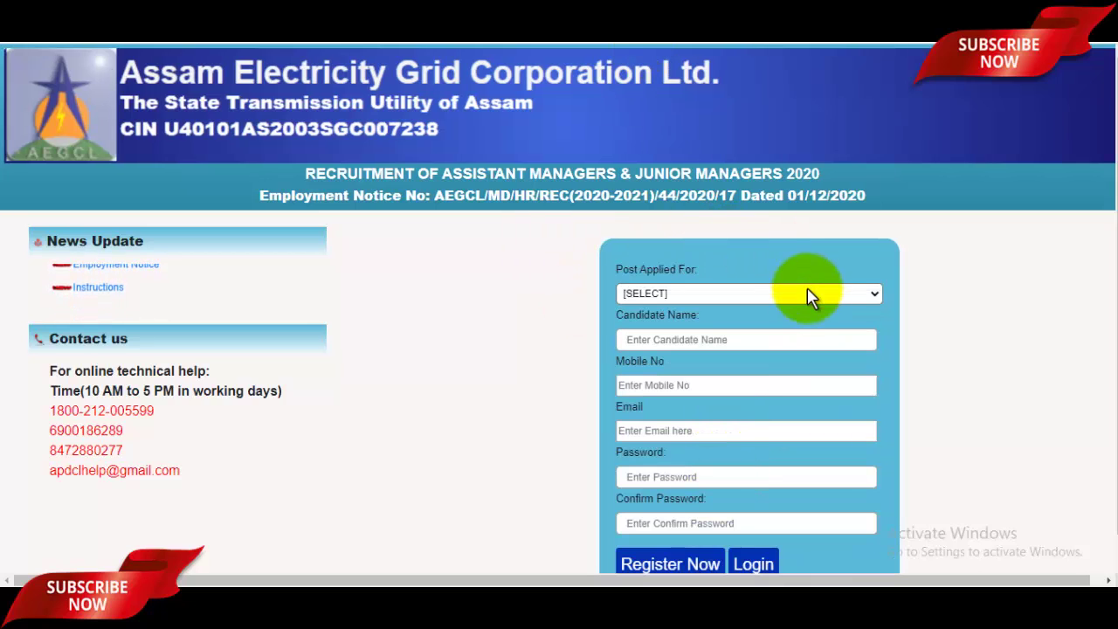
click(787, 300)
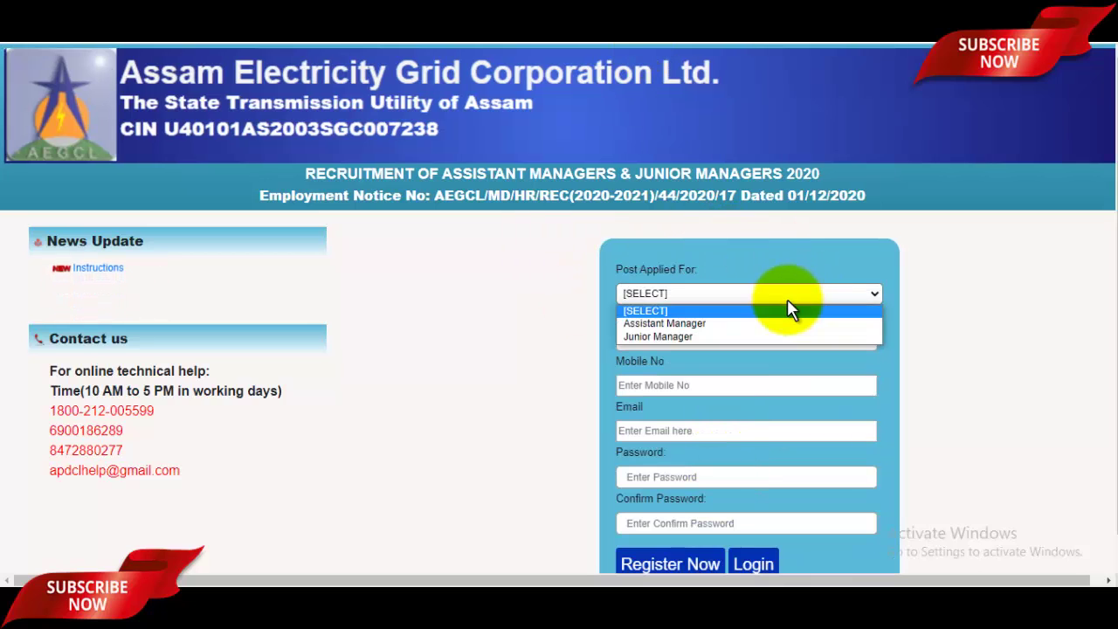
click(712, 324)
click(688, 340)
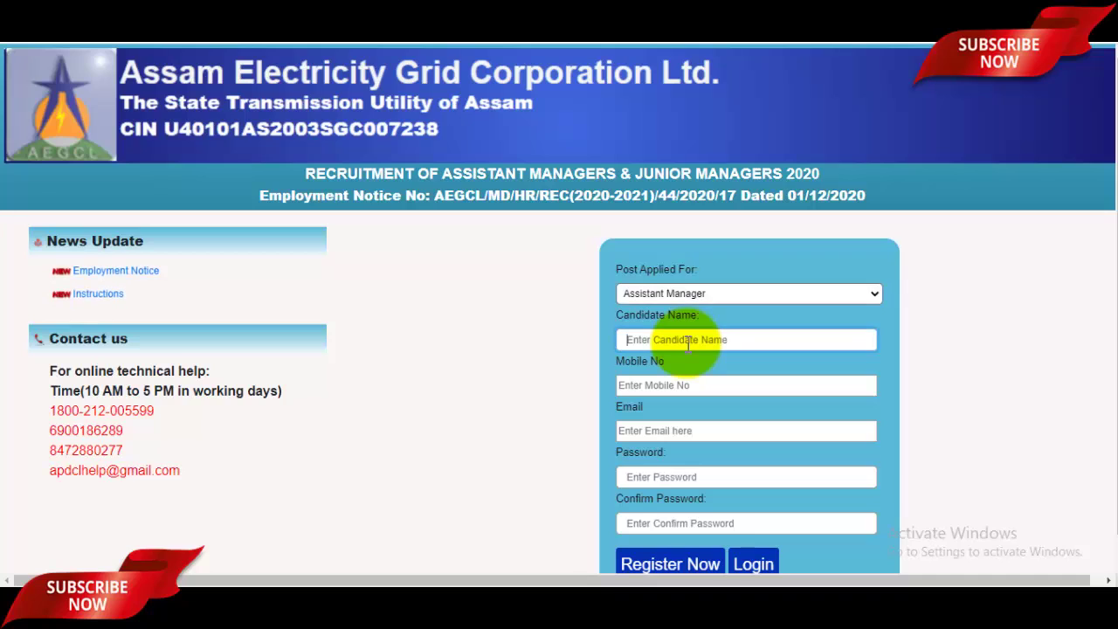
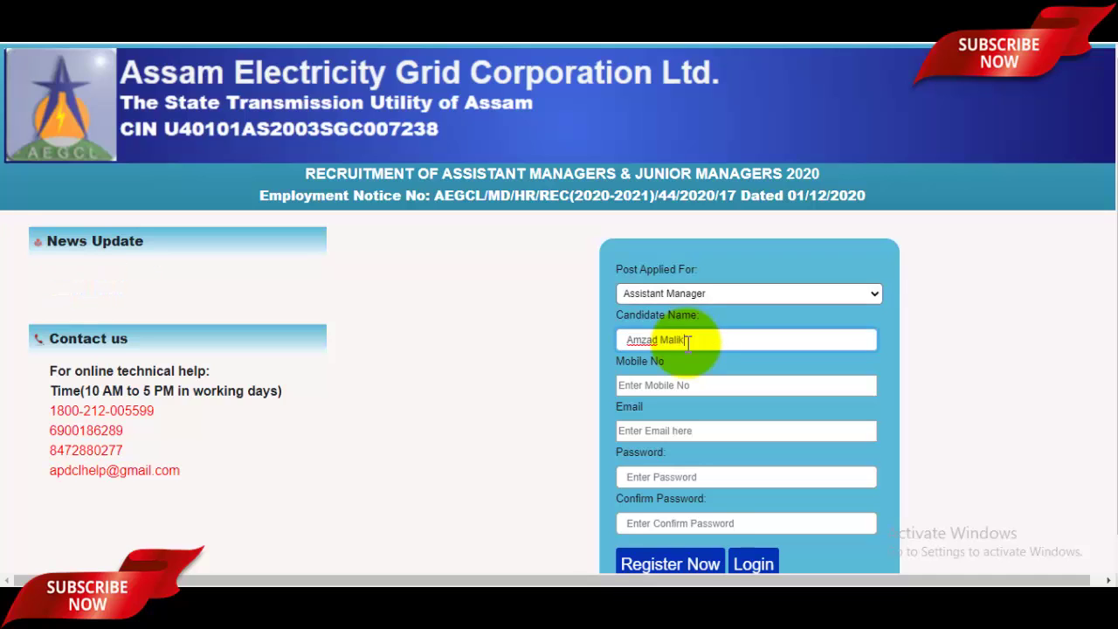
Fill in the candidate's mobile number, e-mail address, password and password confirmation
key(ctrl+plus)
scroll(687, 351, down, 1)
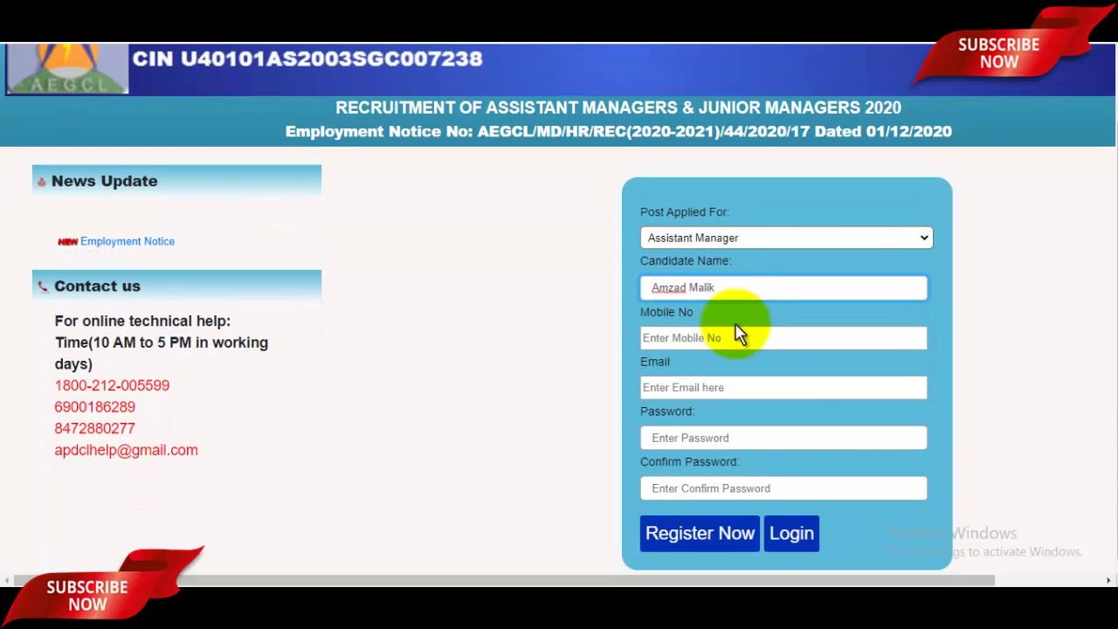
click(739, 332)
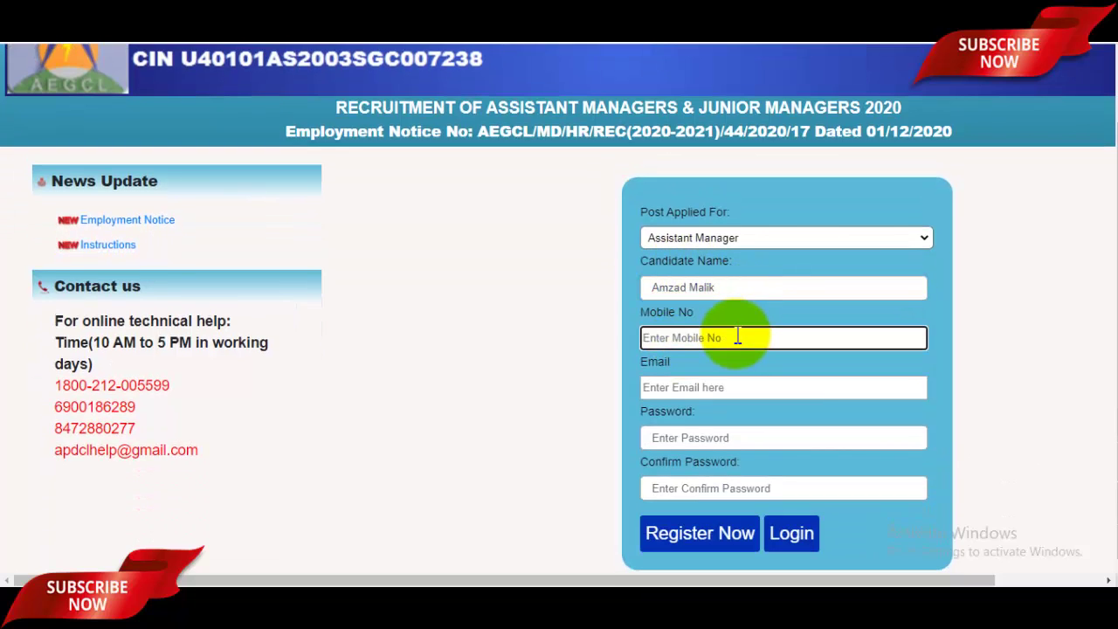
click(722, 388)
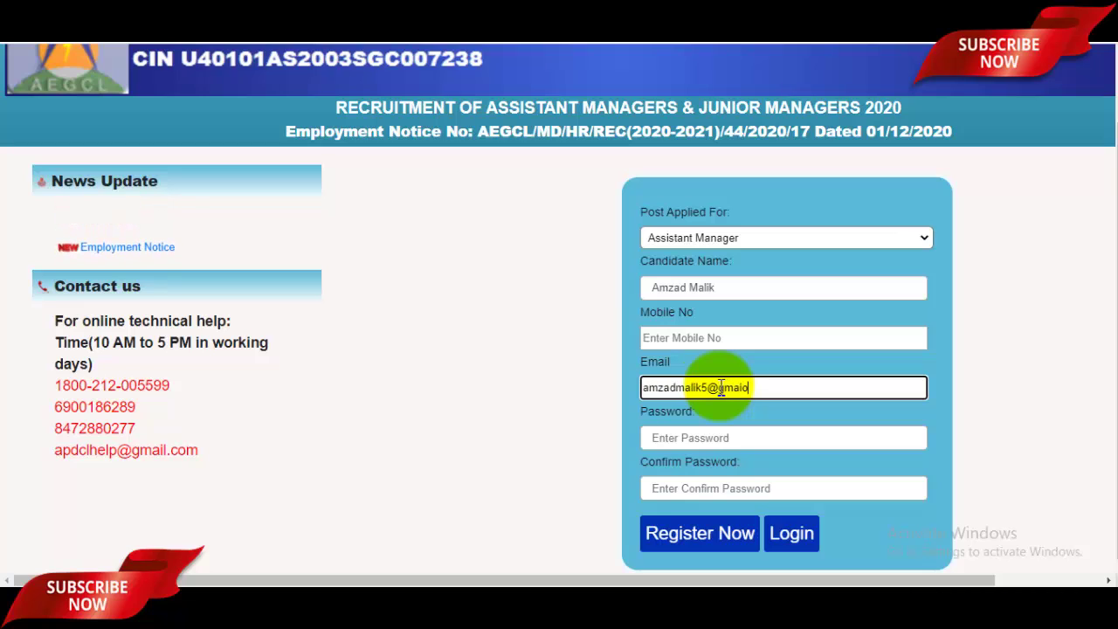
scroll(749, 431, up, 1)
click(747, 441)
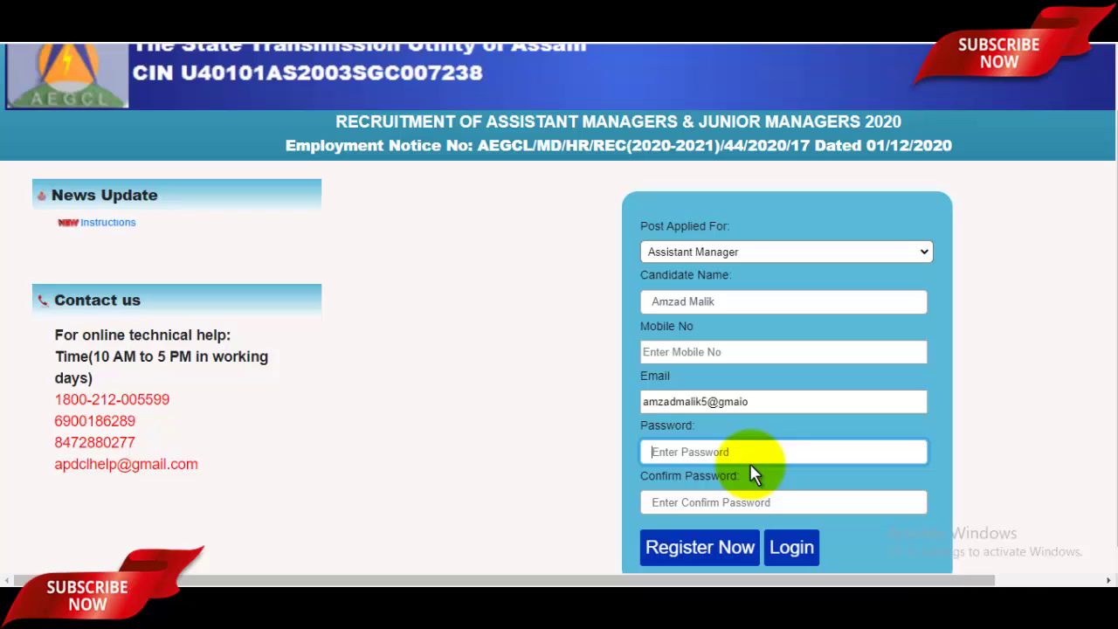
scroll(760, 454, up, 2)
scroll(734, 502, down, 3)
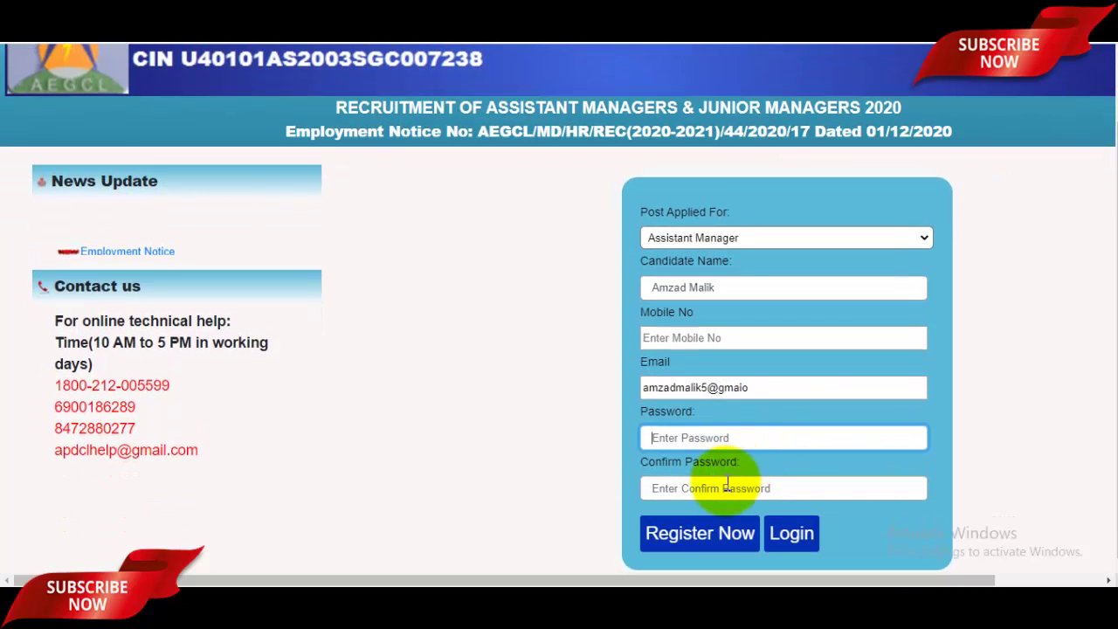
click(727, 488)
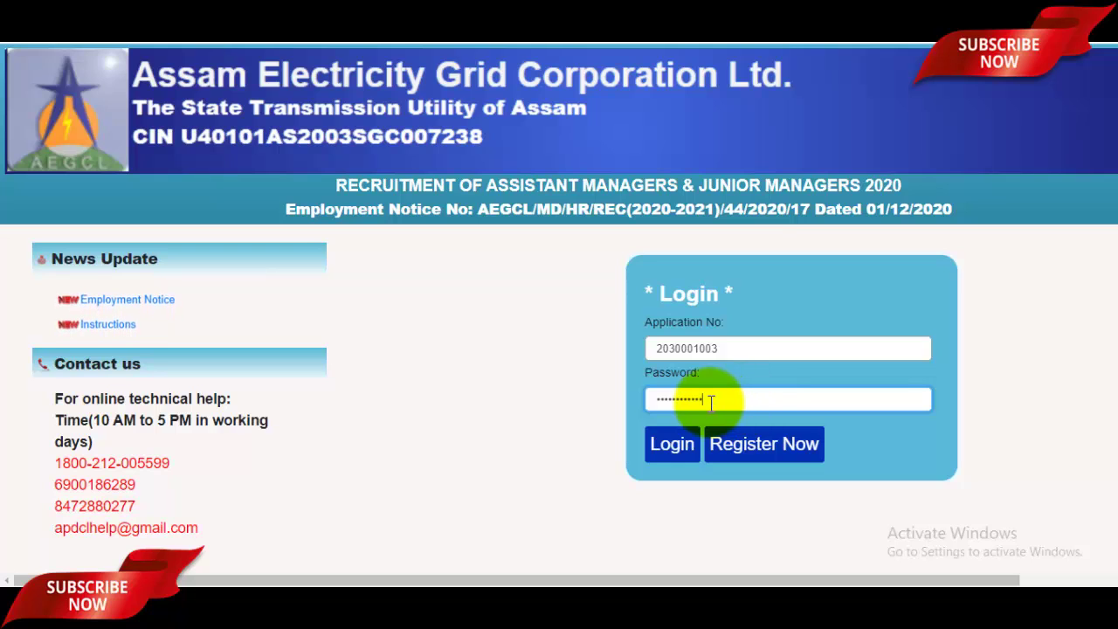
Log in with the new application number, open Application Form and proceed past the instructions
click(675, 454)
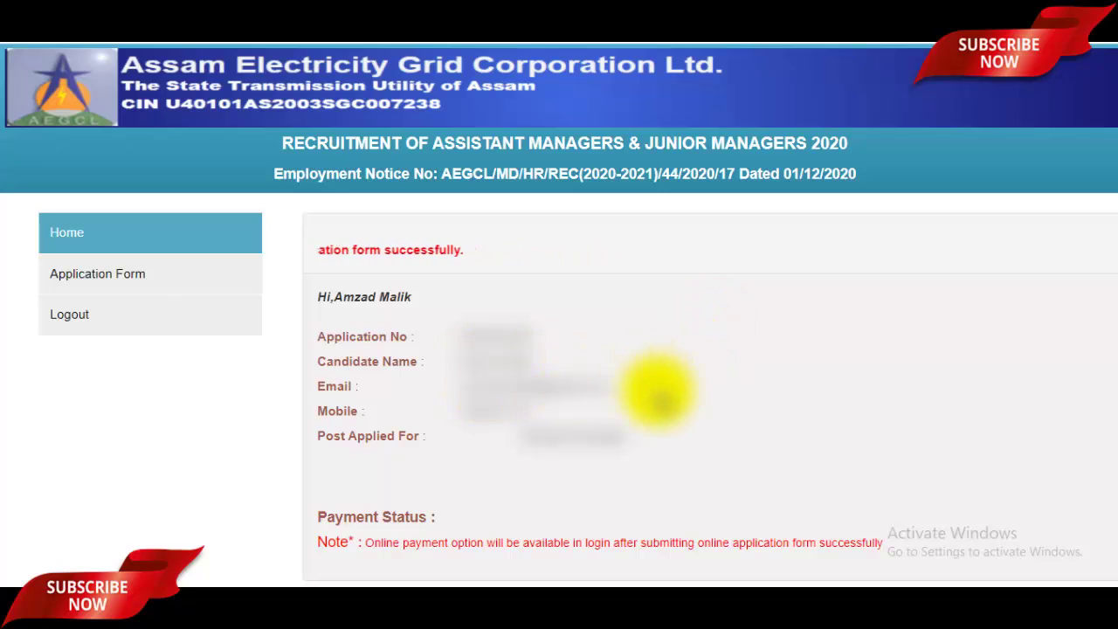
click(103, 277)
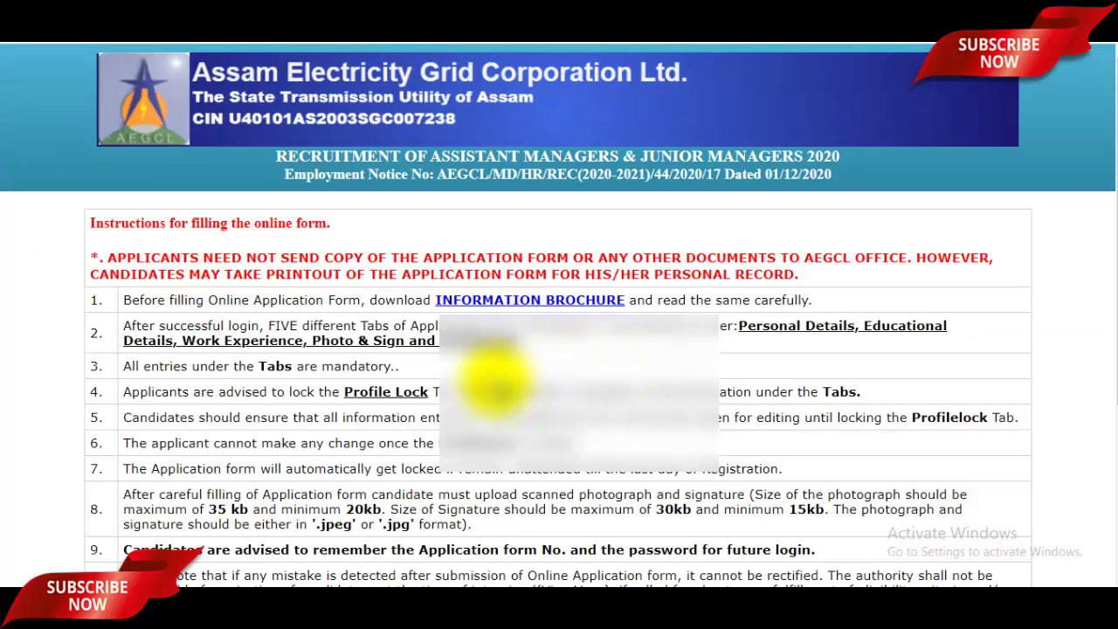
scroll(498, 349, down, 2)
scroll(507, 332, down, 2)
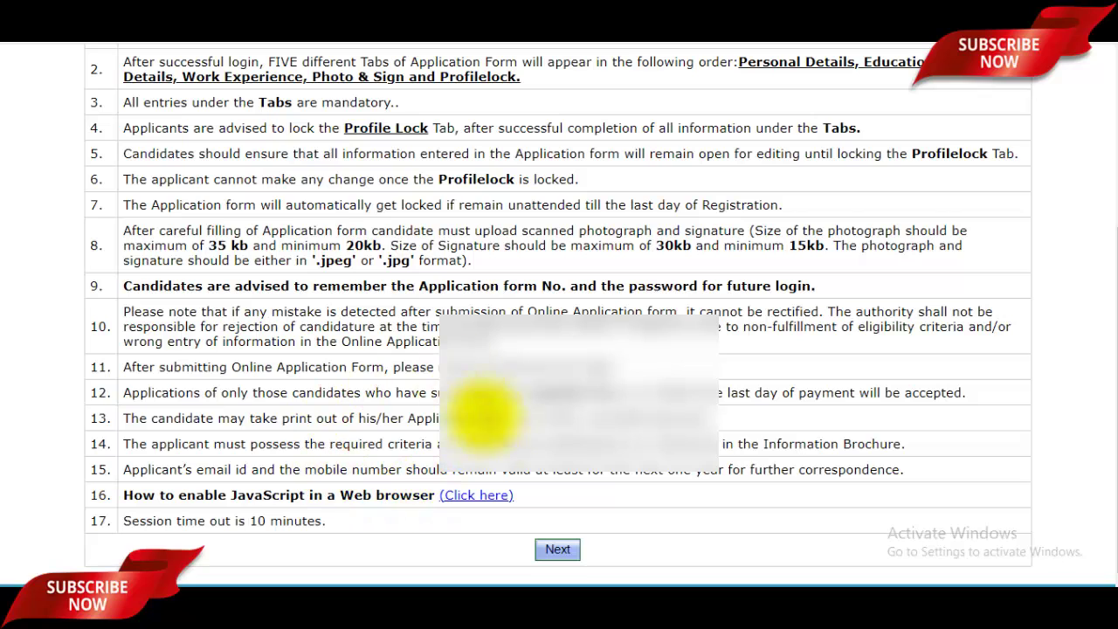
click(557, 549)
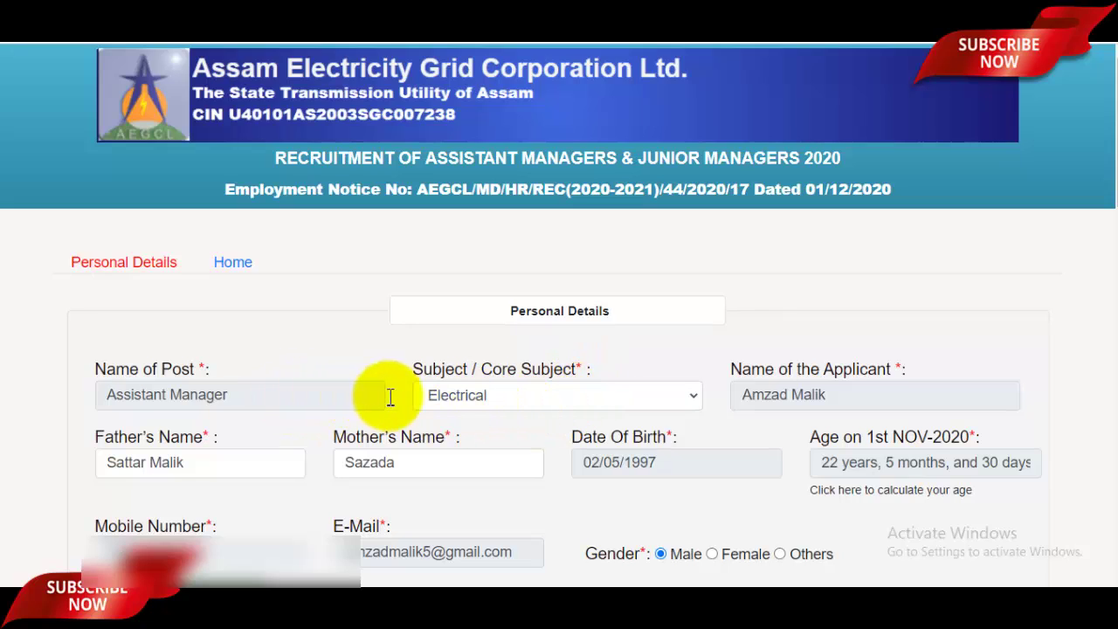
Keep Electrical as the core subject and check the applicant, father's and mother's name fields
click(570, 397)
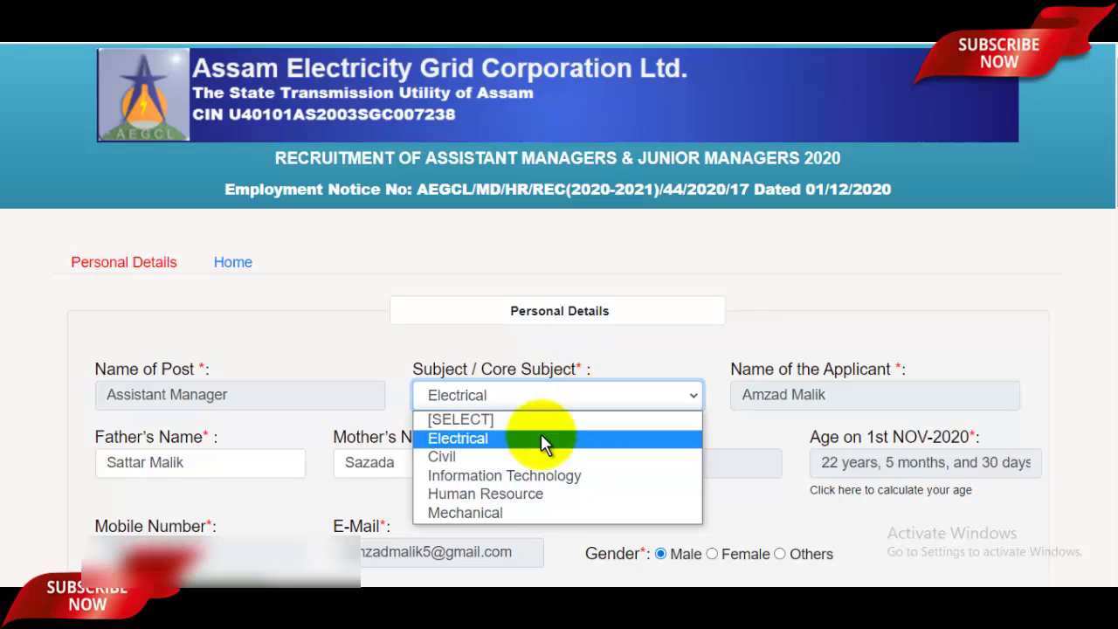
click(498, 440)
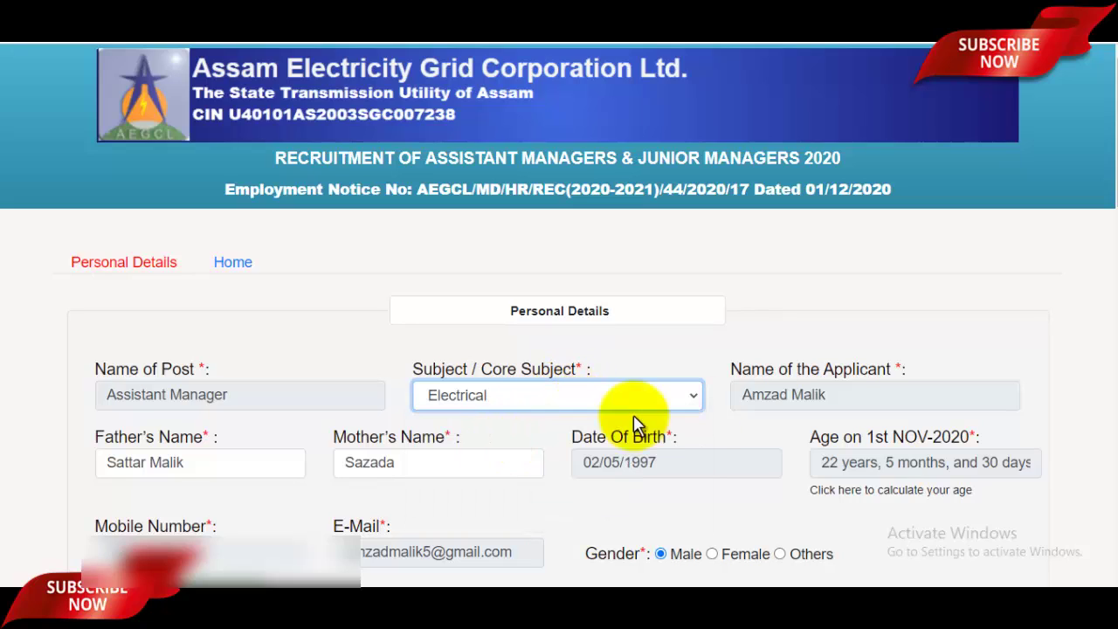
click(848, 397)
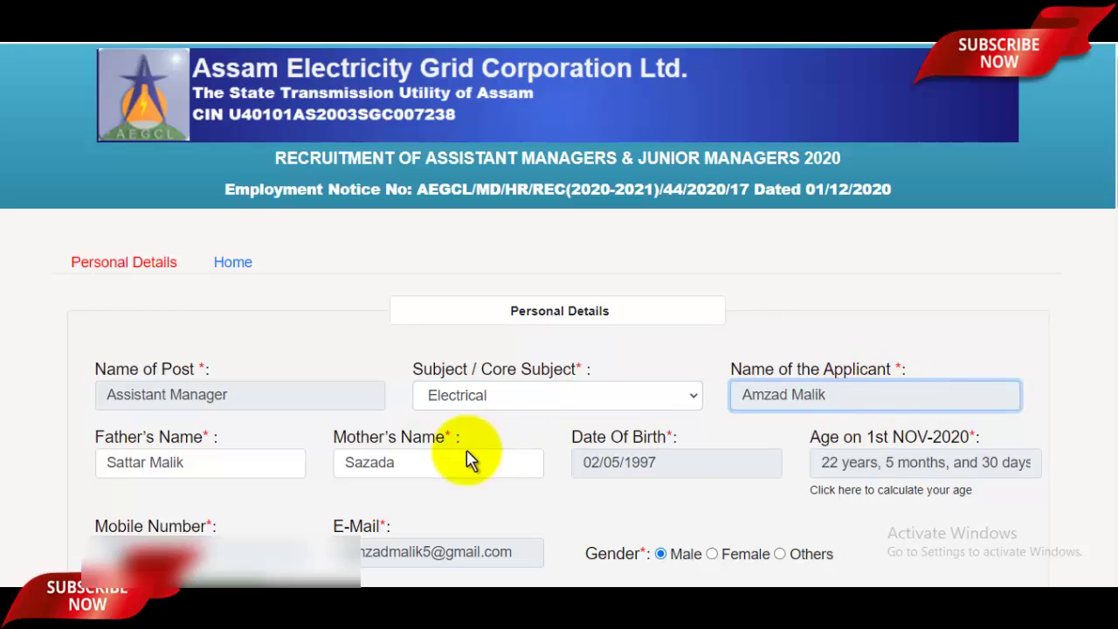
click(274, 472)
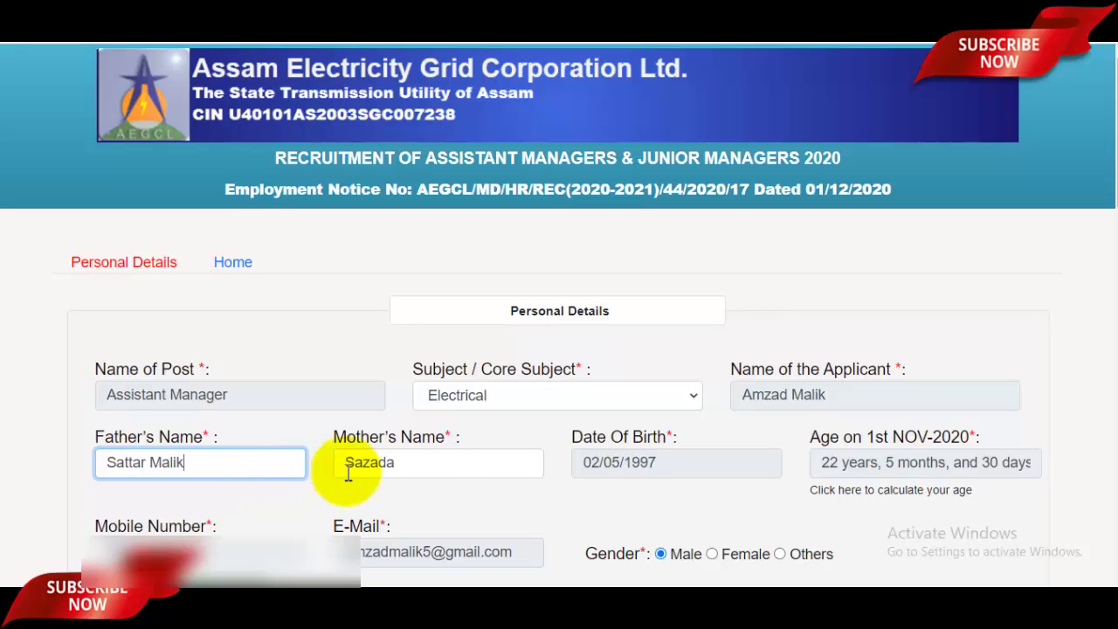
click(446, 470)
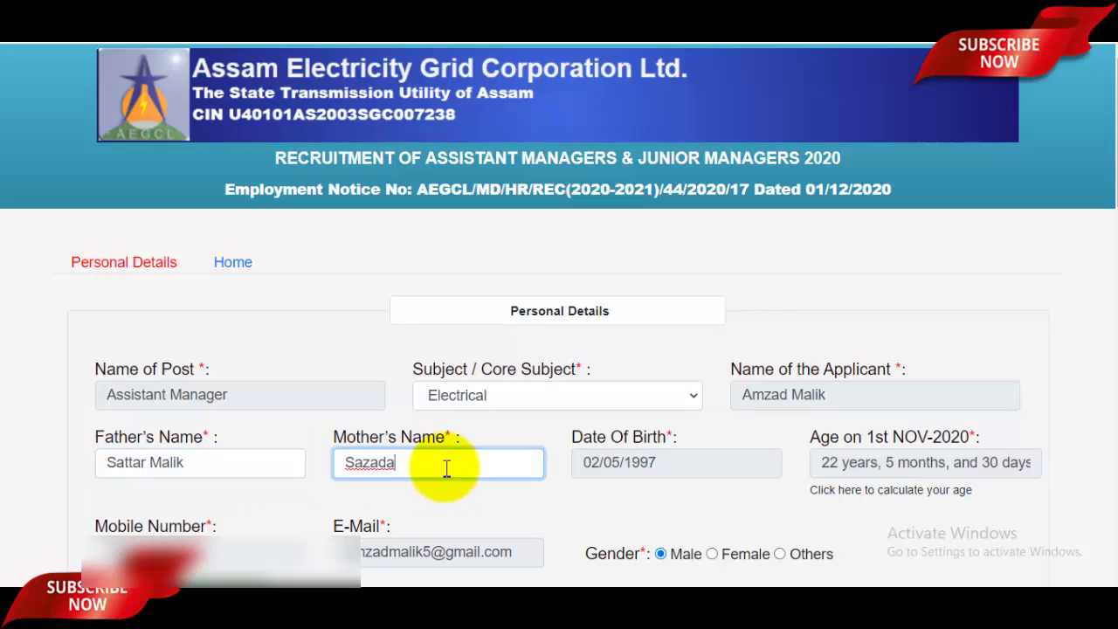
Set date of birth to 02/05/1997 and recalculate age to 23 years, 5 months, 30 days
click(655, 466)
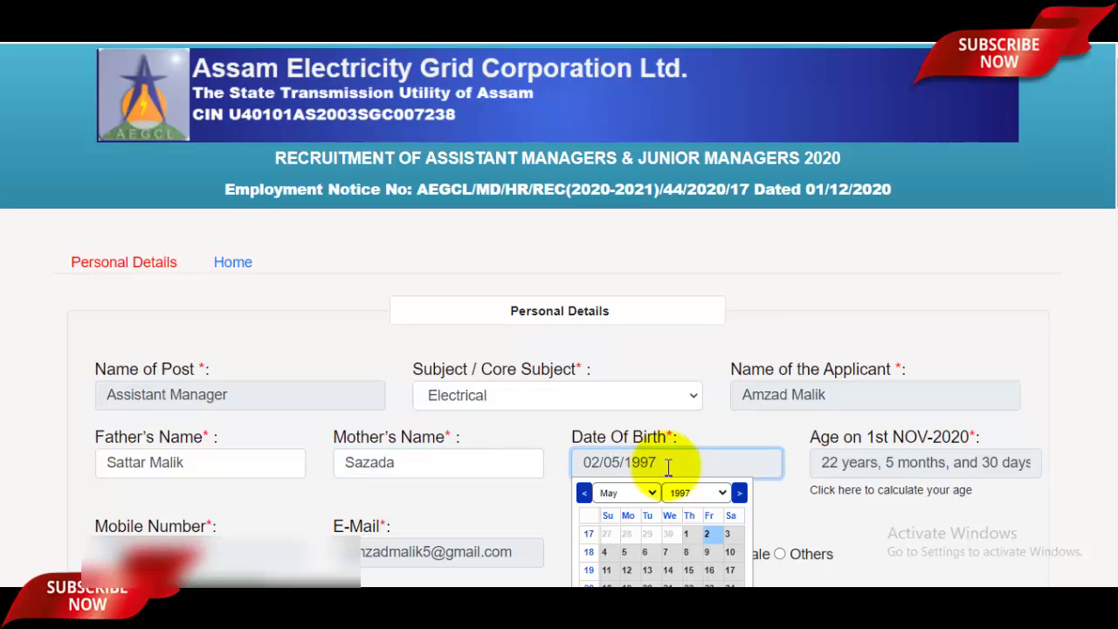
click(714, 495)
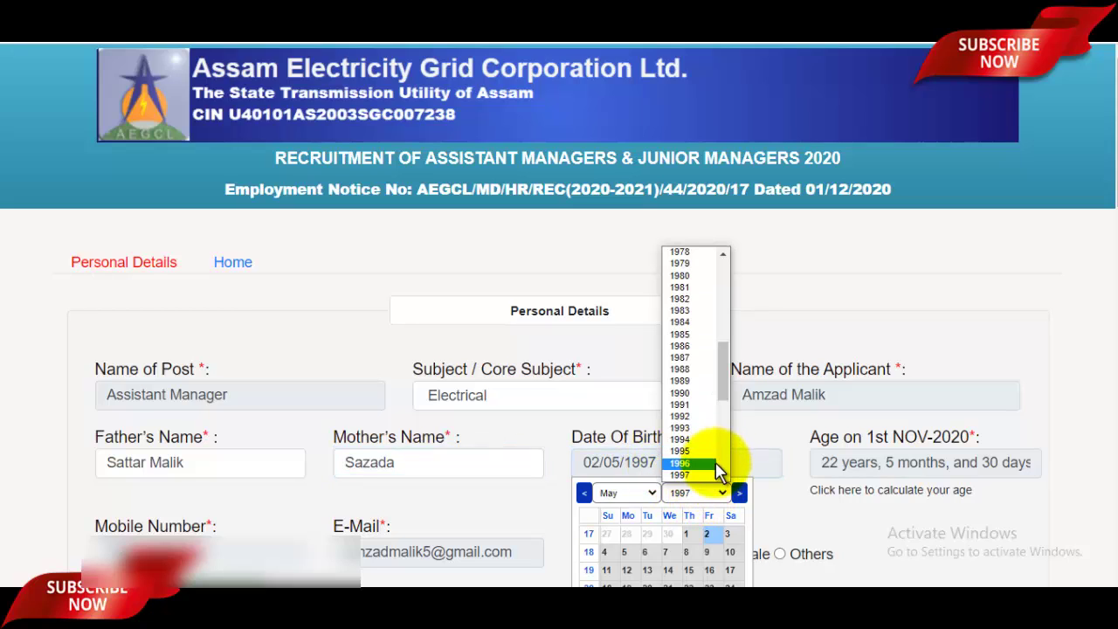
click(691, 475)
click(642, 495)
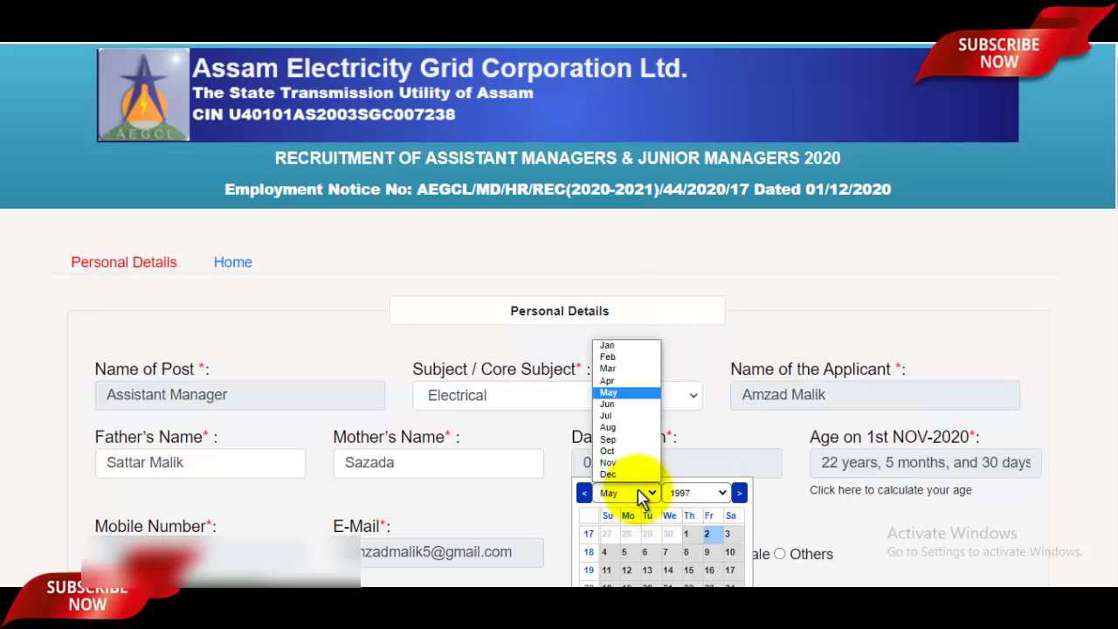
click(627, 392)
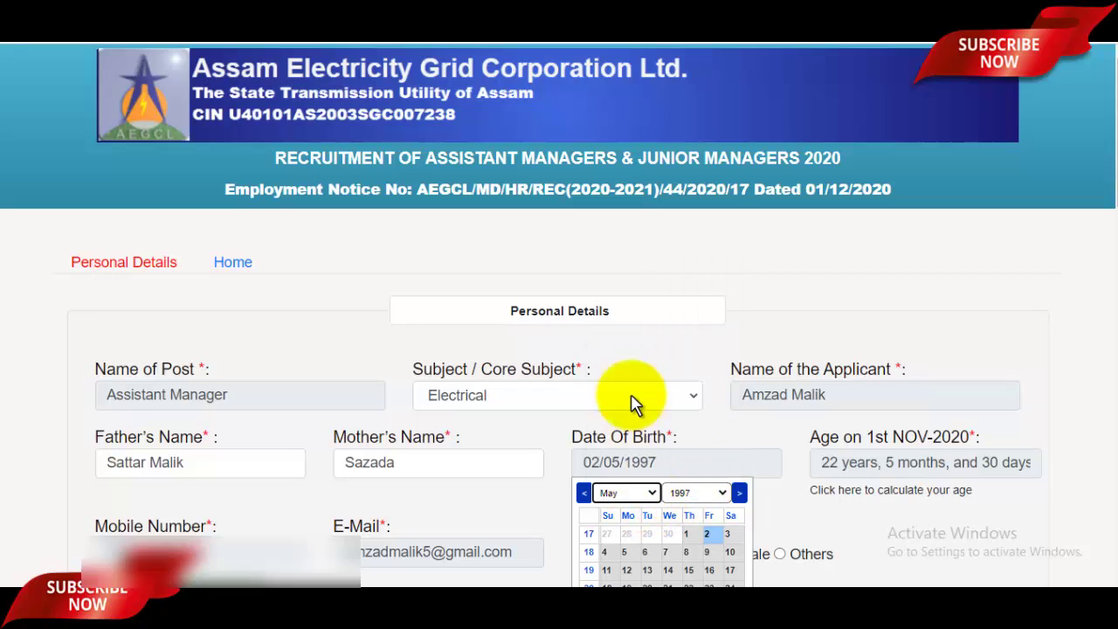
click(707, 534)
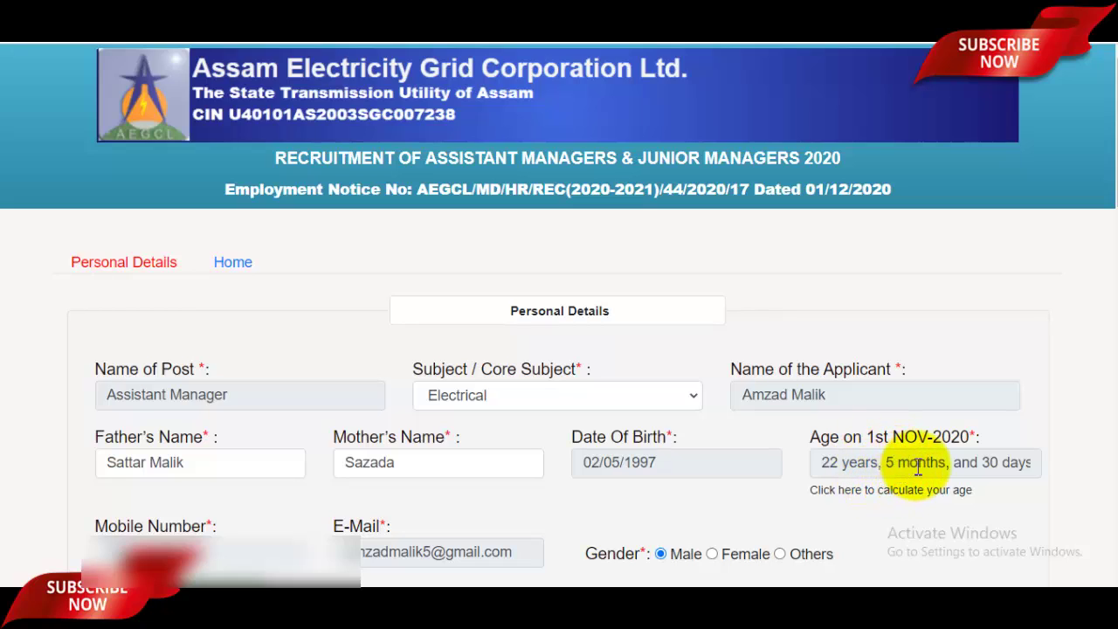
click(932, 464)
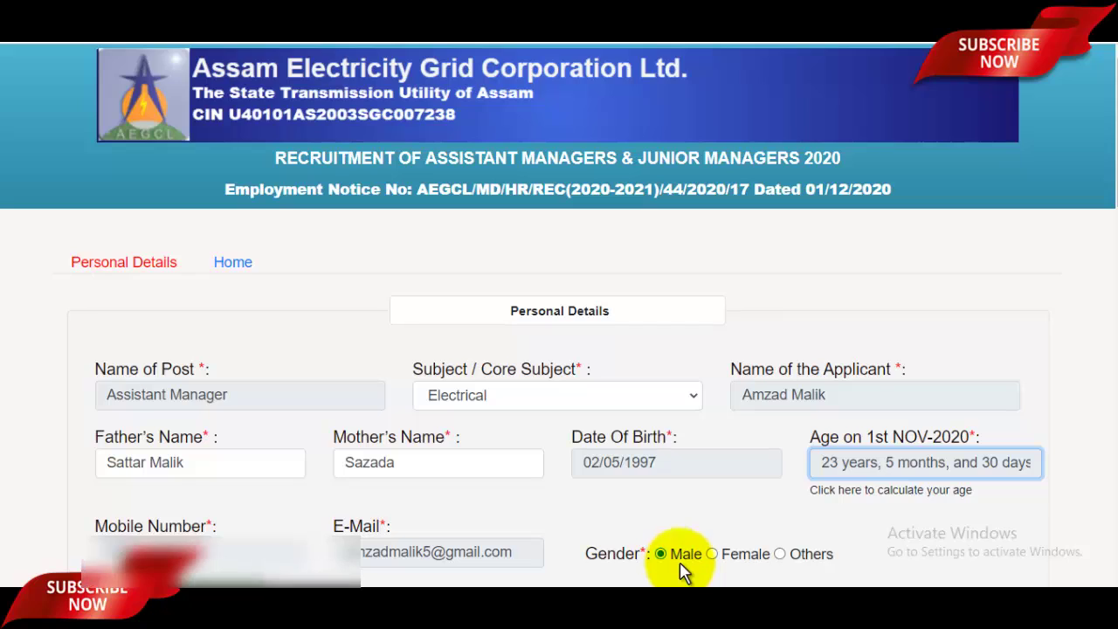
Review the permanent address lines, post office, pin code and police station entries
scroll(203, 105, down, 5)
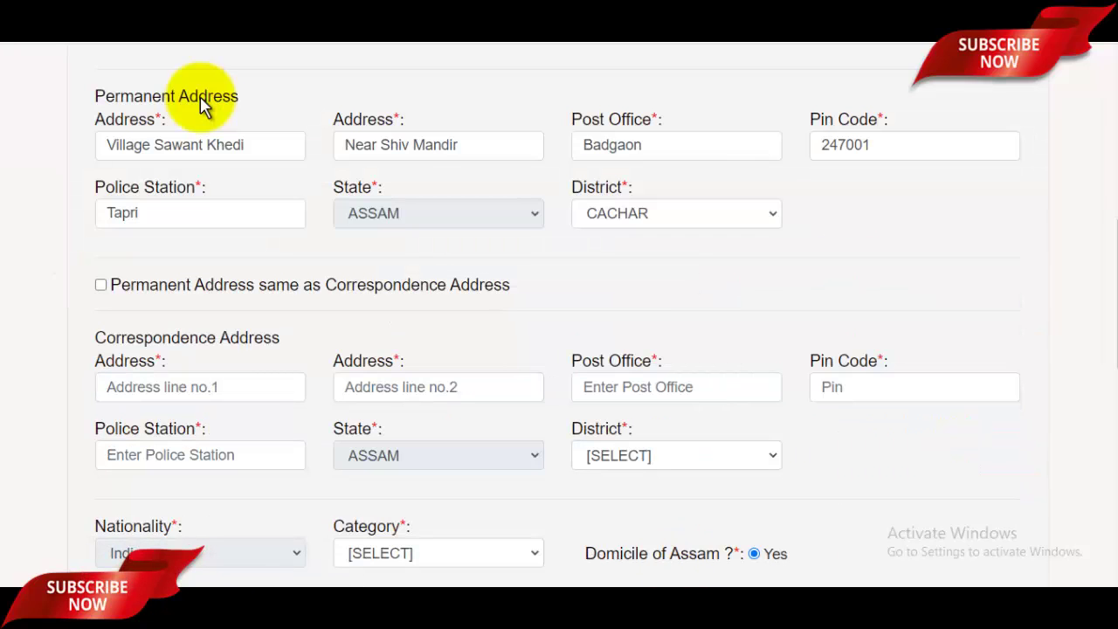
click(215, 144)
click(445, 145)
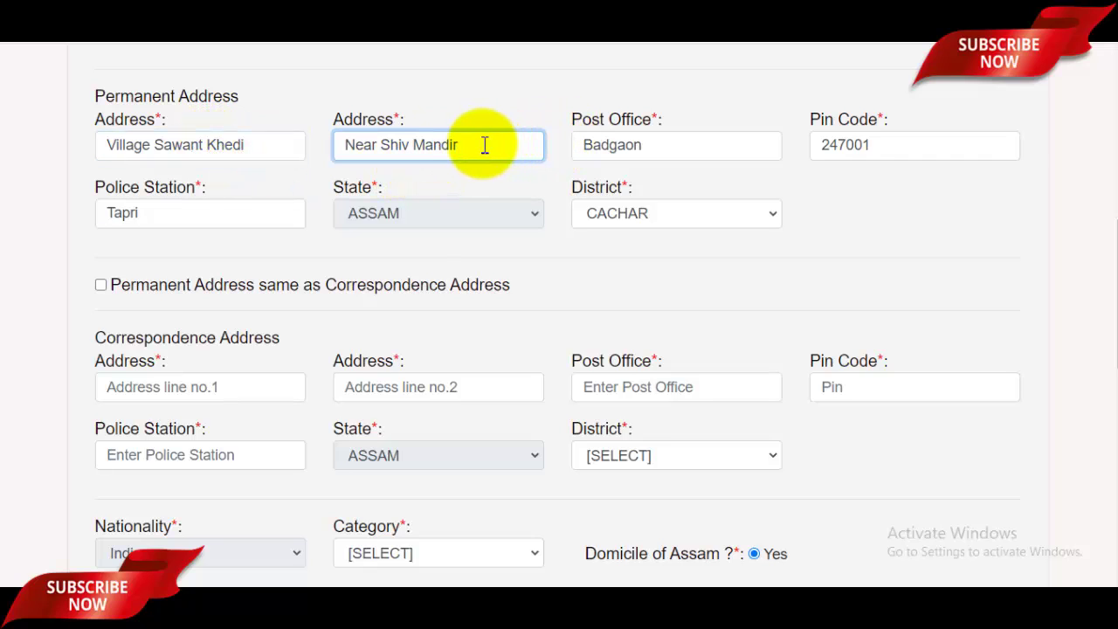
click(699, 158)
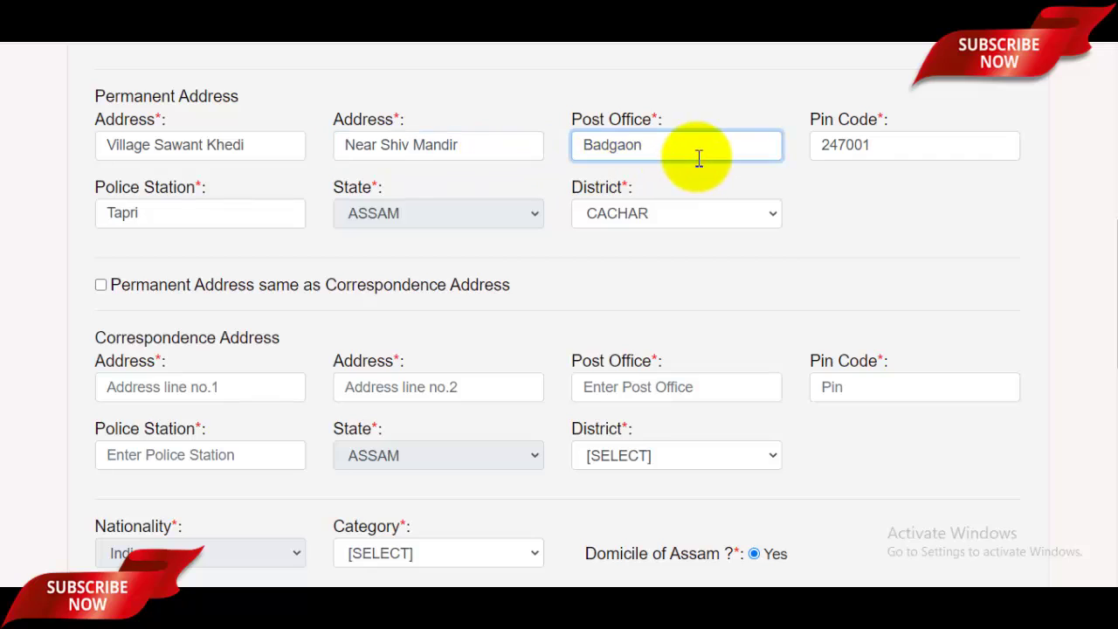
click(900, 150)
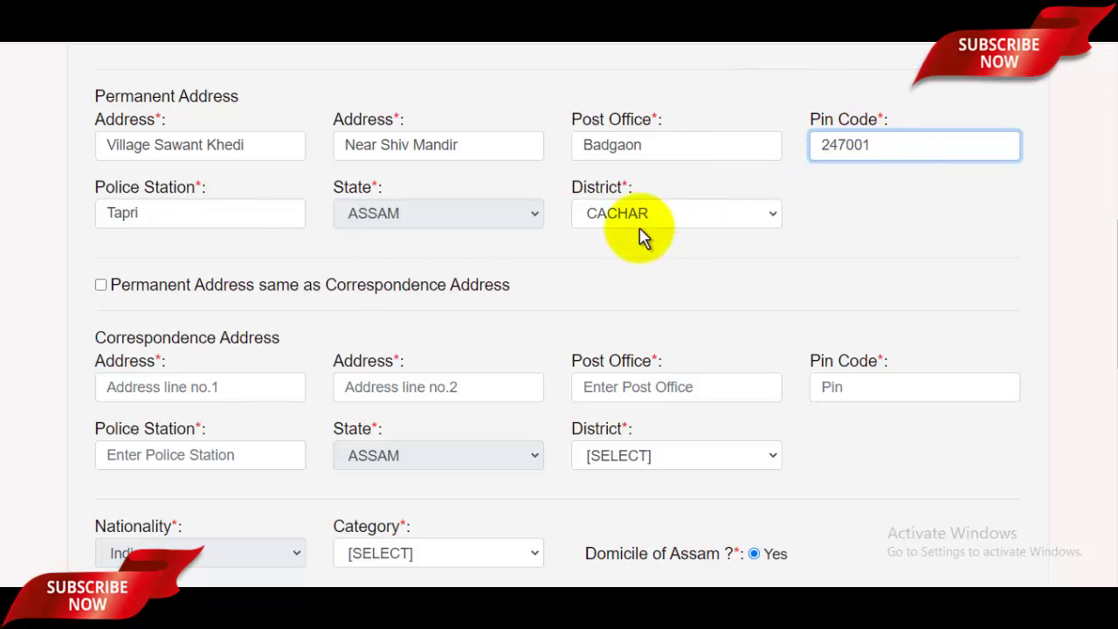
click(224, 216)
Keep ASSAM as the permanent address state and CACHAR as the district
click(472, 220)
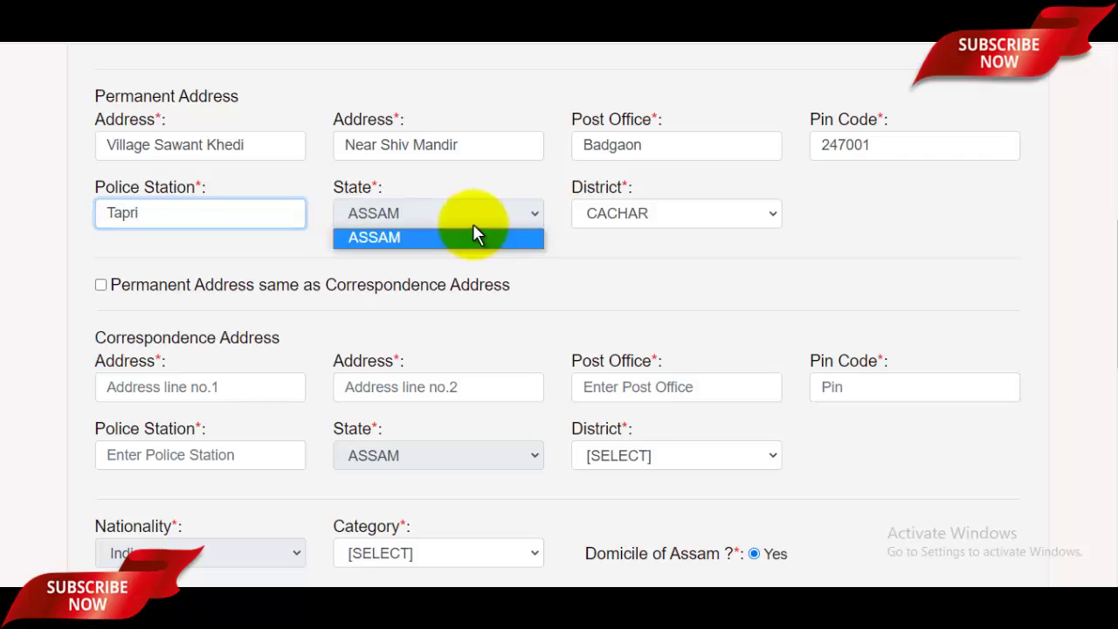
click(420, 241)
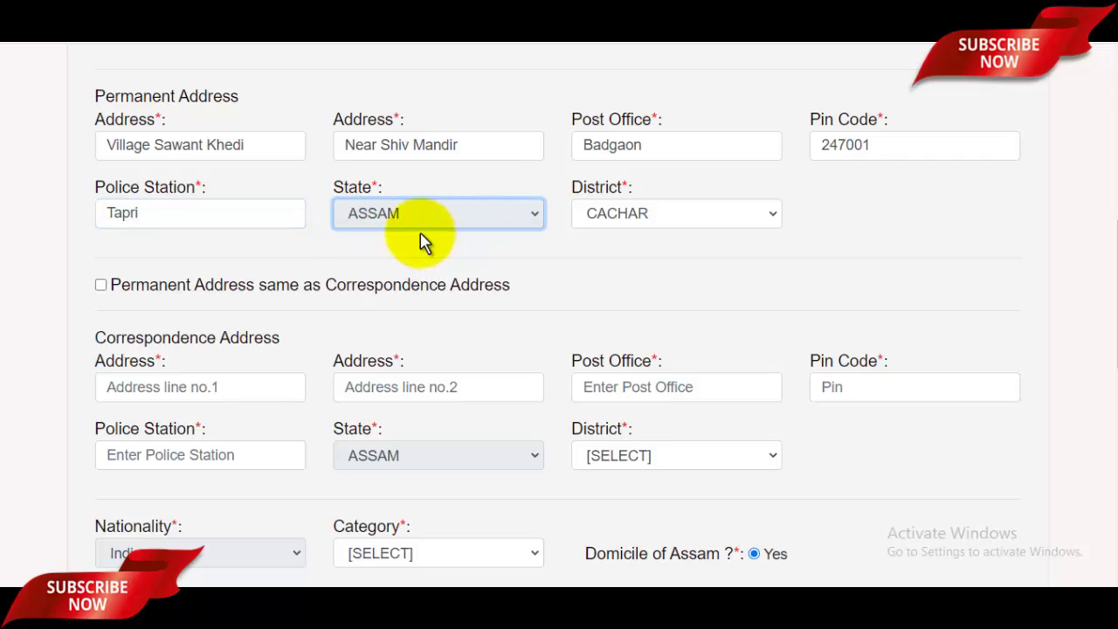
click(672, 227)
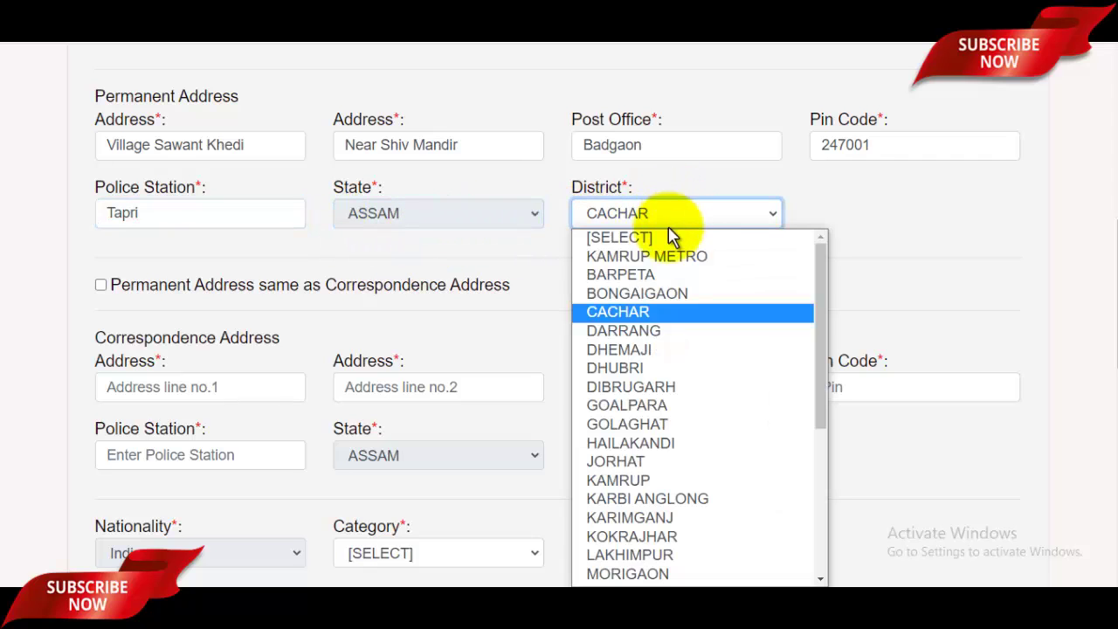
scroll(691, 419, down, 5)
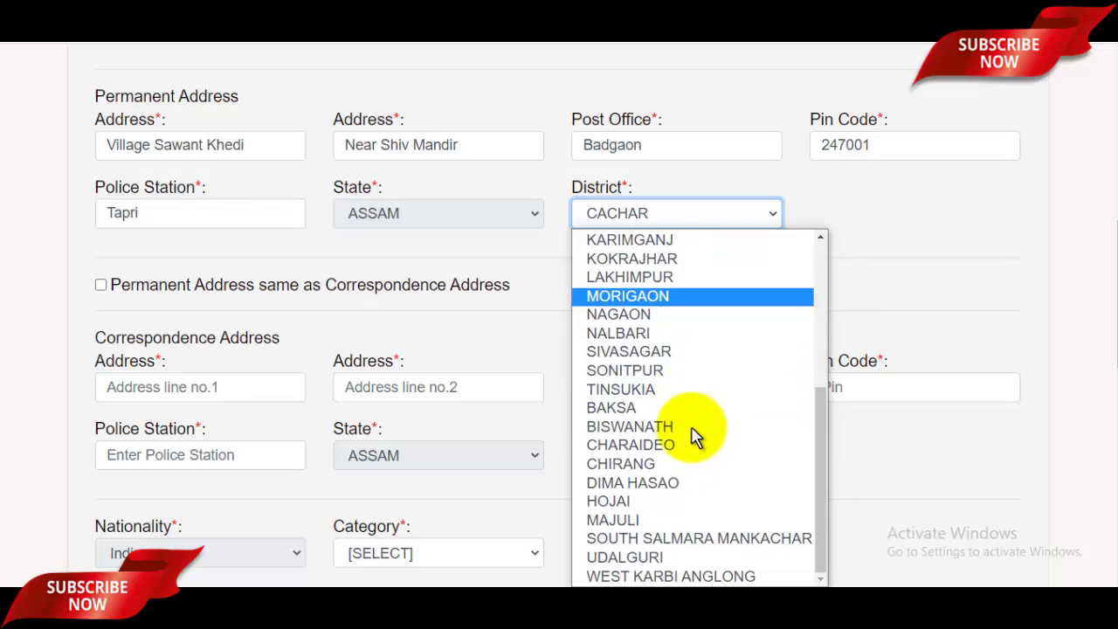
click(929, 234)
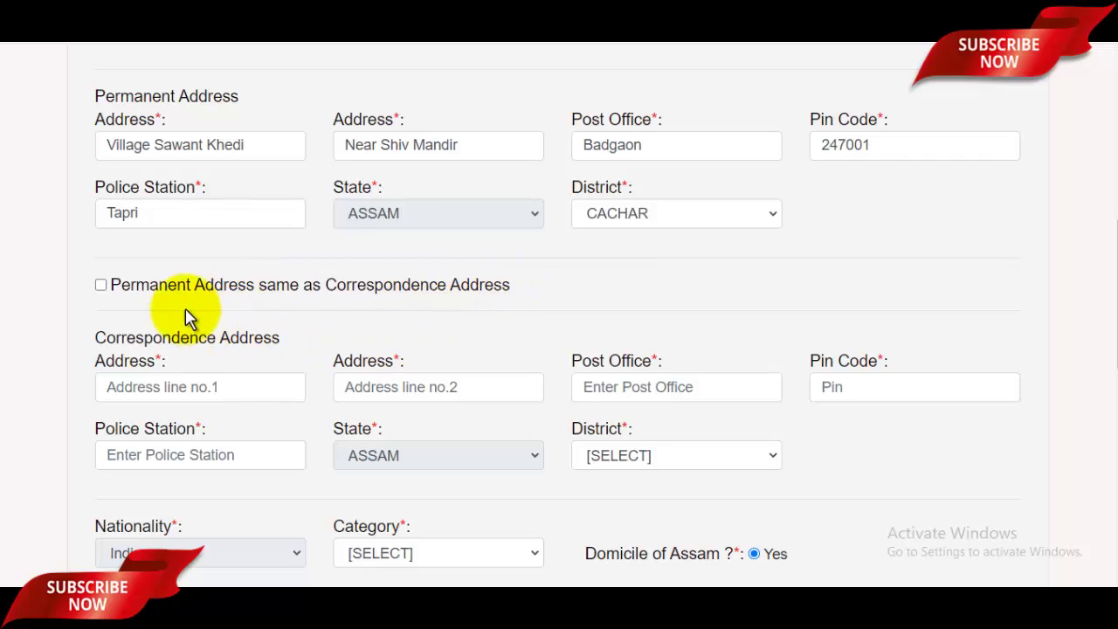
Copy the permanent address into the correspondence address and choose GEN as the category
click(102, 286)
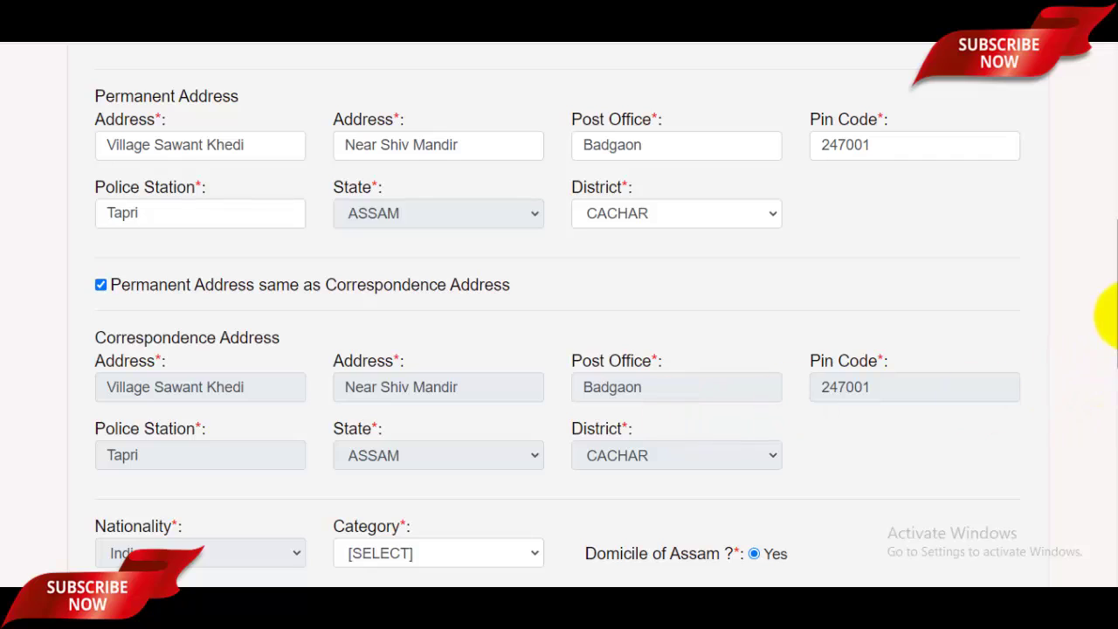
drag(1105, 320, 1106, 426)
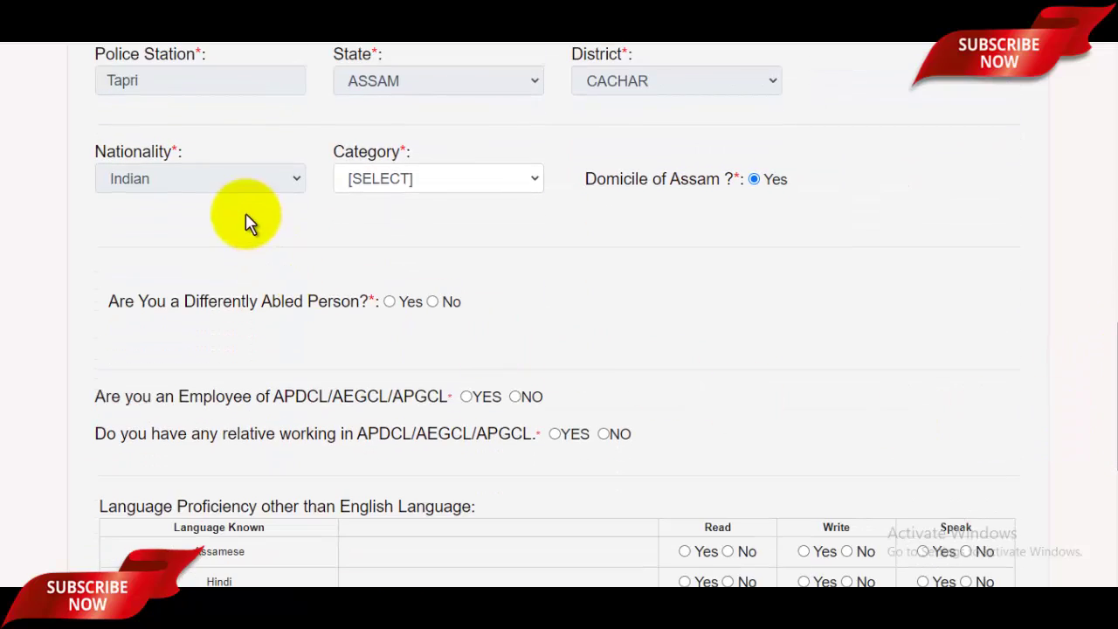
click(467, 182)
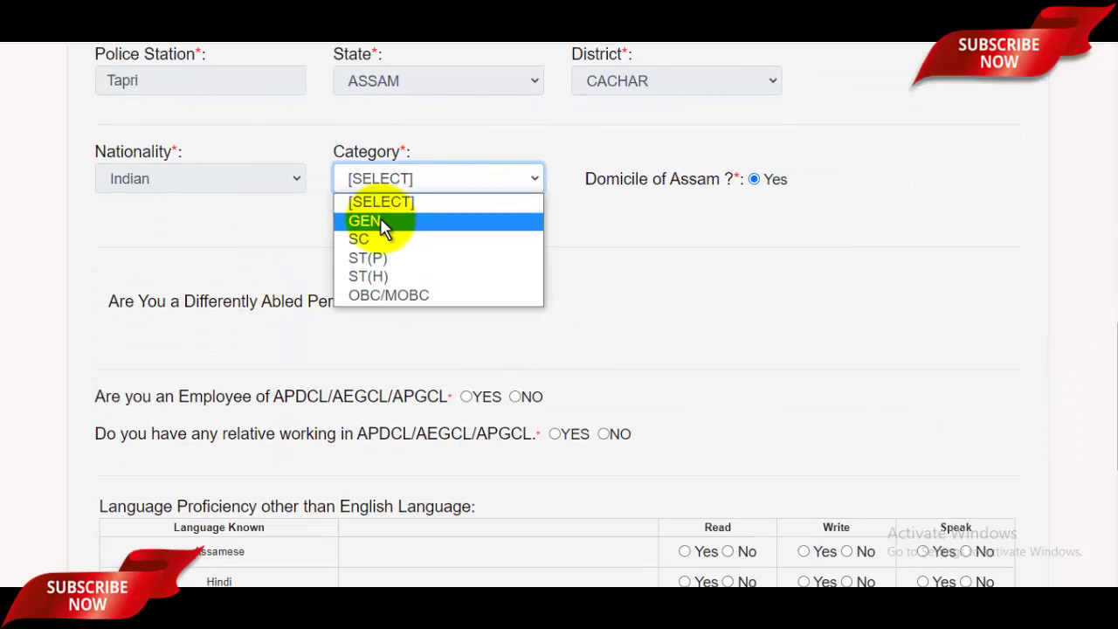
click(354, 220)
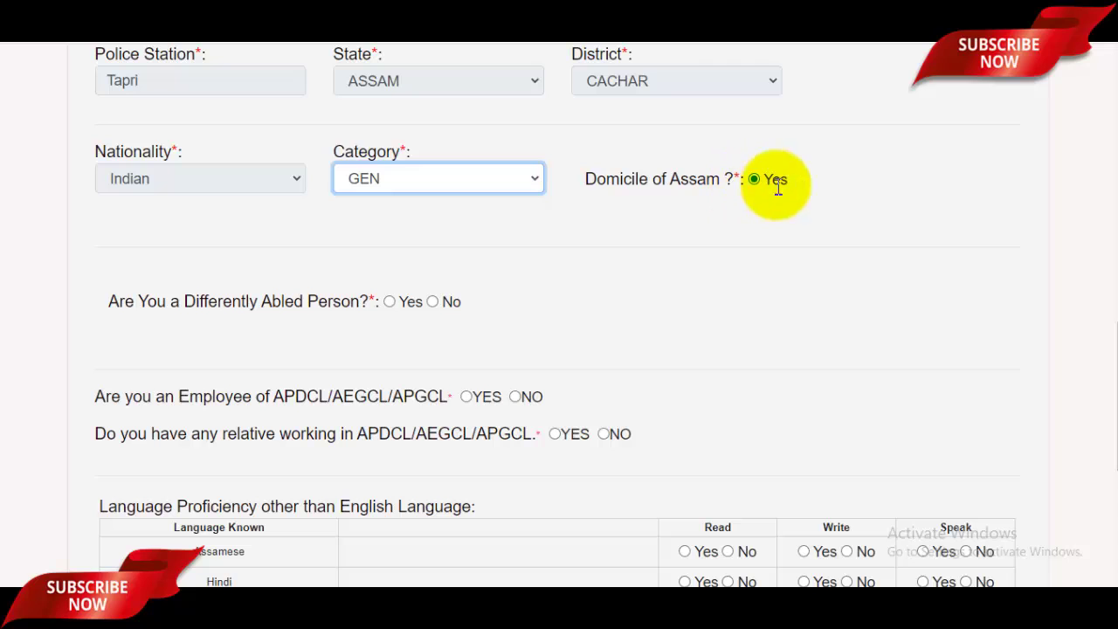
Answer No to differently abled, APDCL/AEGCL/APGCL employee and relative-working questions
scroll(747, 253, down, 1)
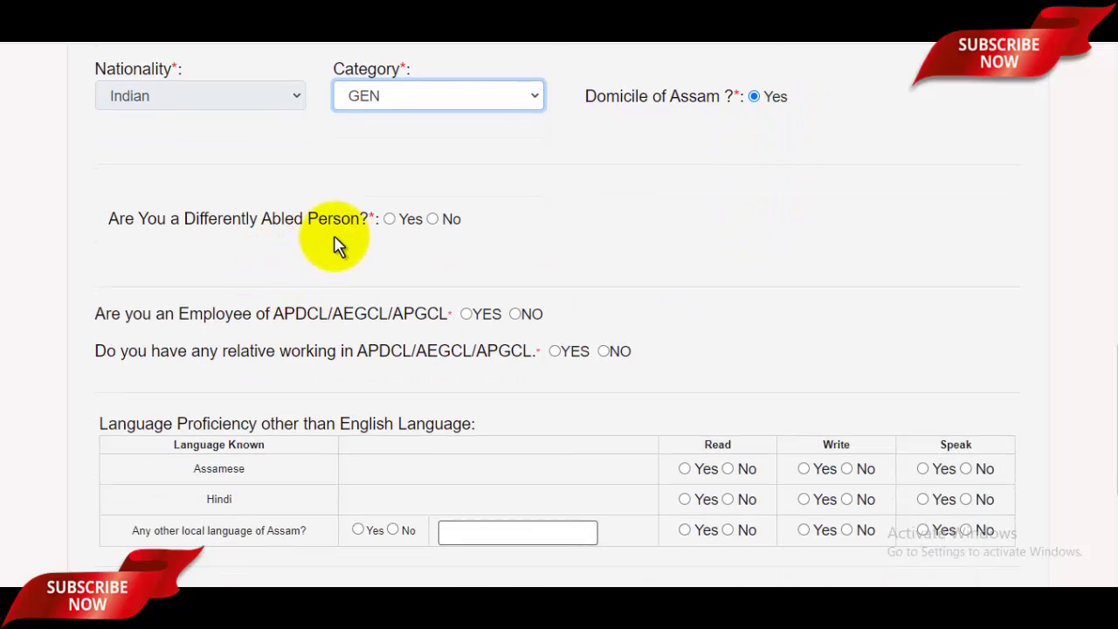
click(438, 224)
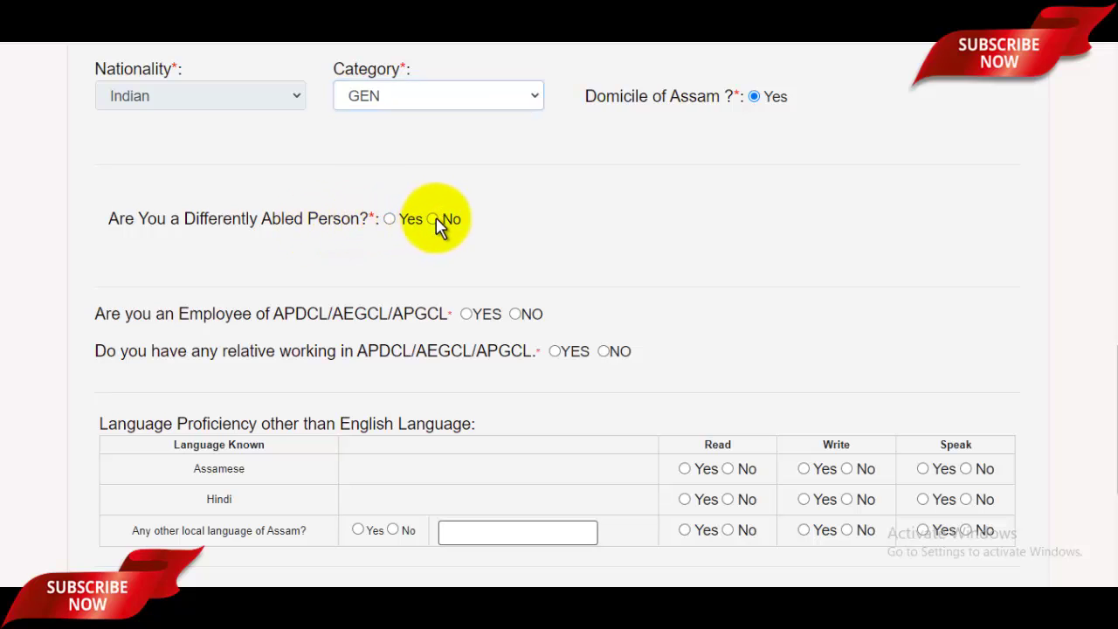
click(436, 221)
scroll(305, 200, down, 2)
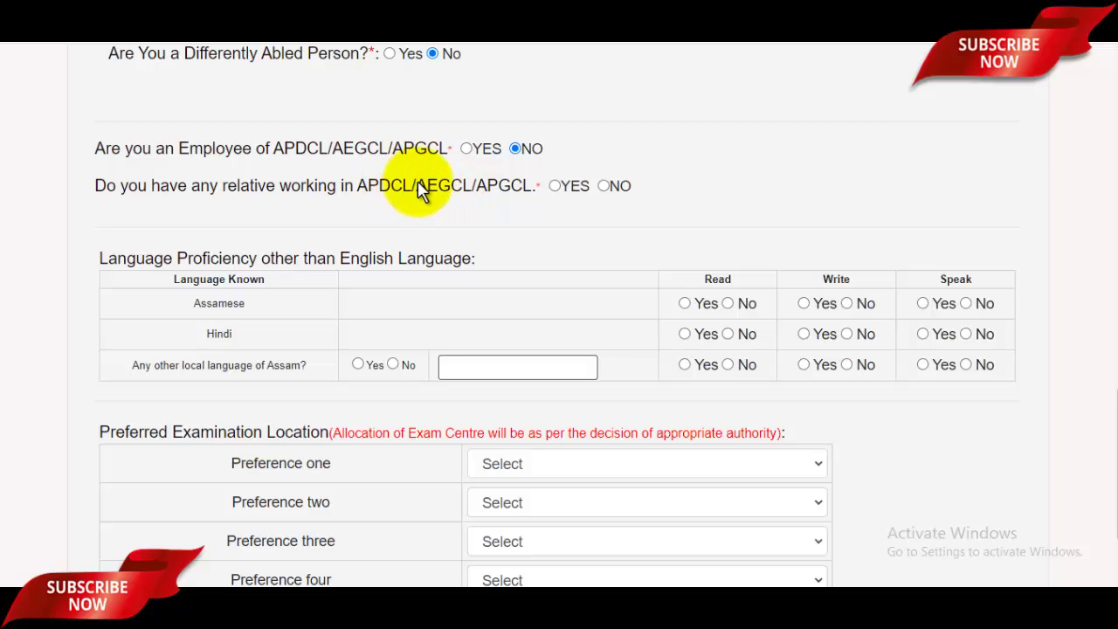
click(603, 186)
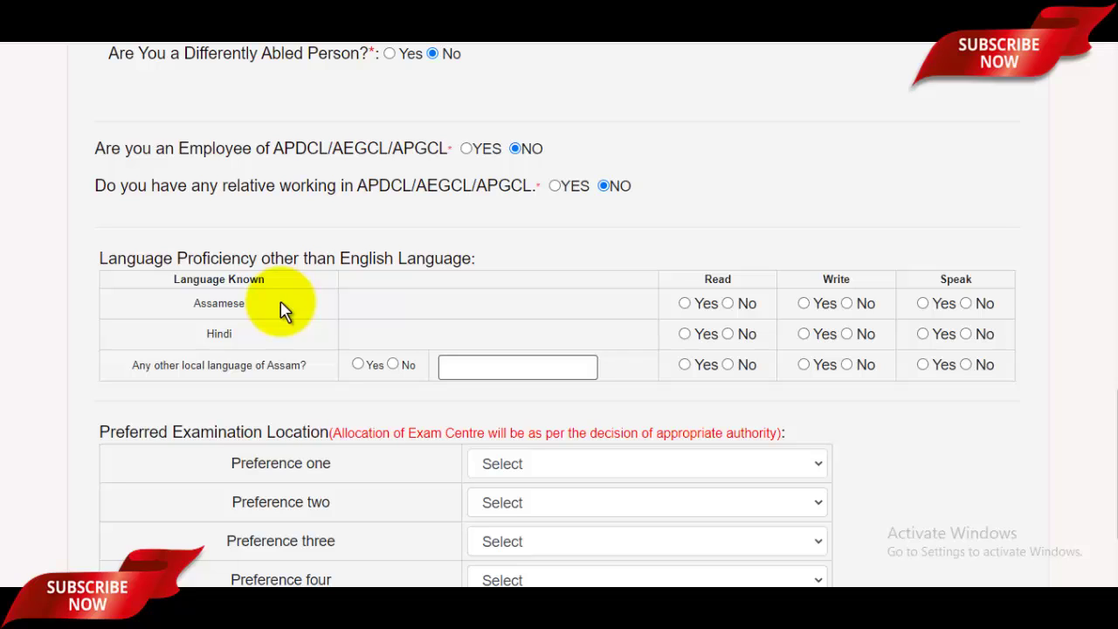
Mark Assamese as read, Hindi as written and spoken, and answer No to other local languages
drag(194, 305, 295, 300)
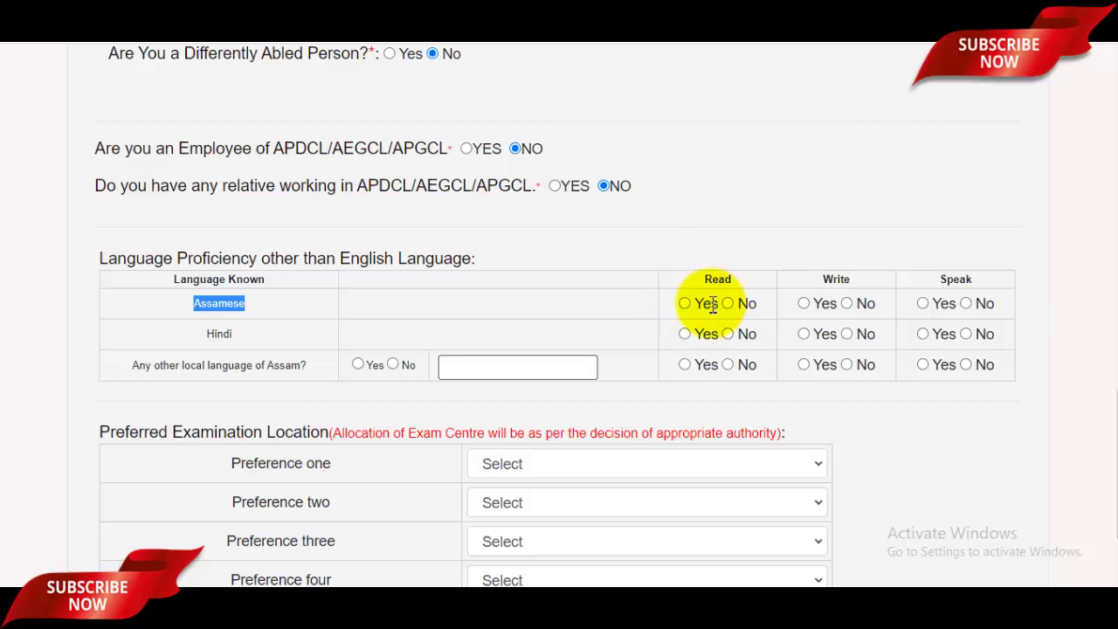
click(687, 303)
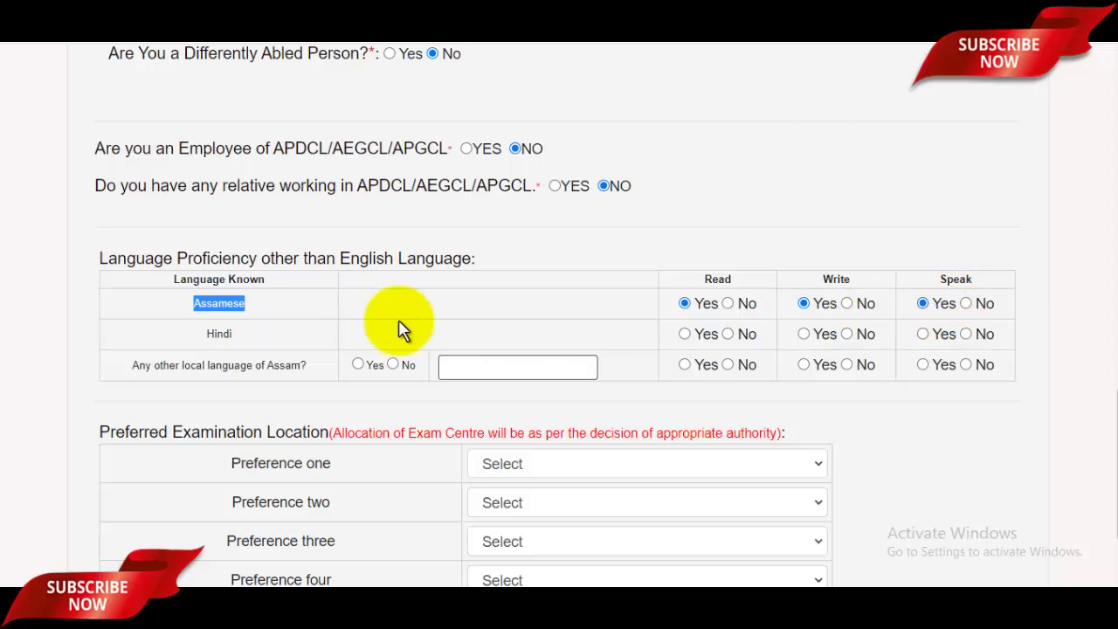
click(813, 337)
click(808, 339)
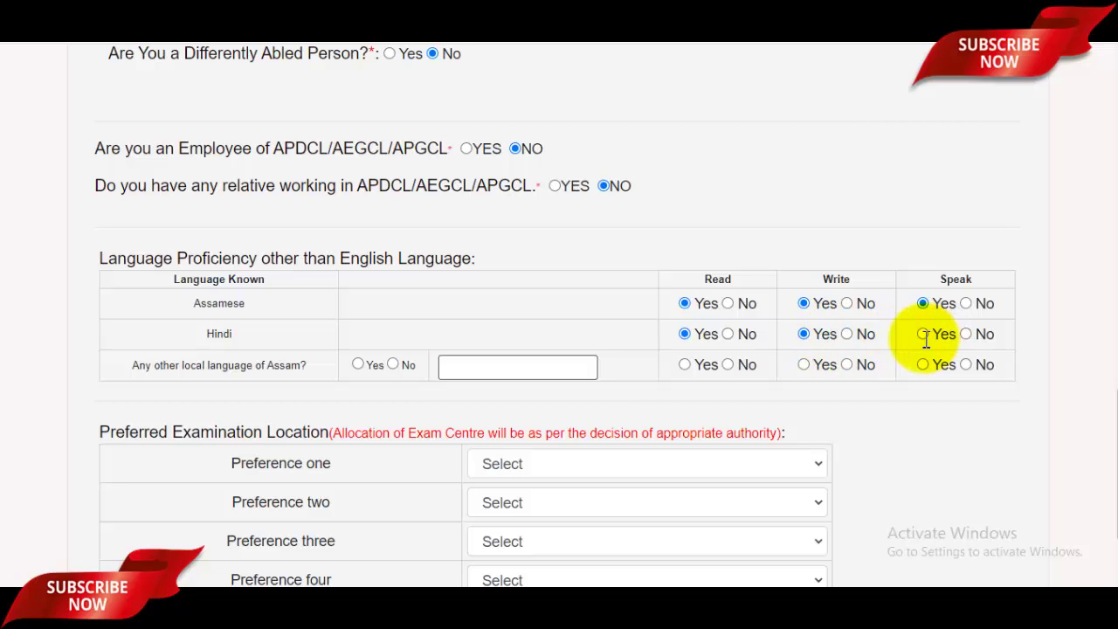
click(923, 338)
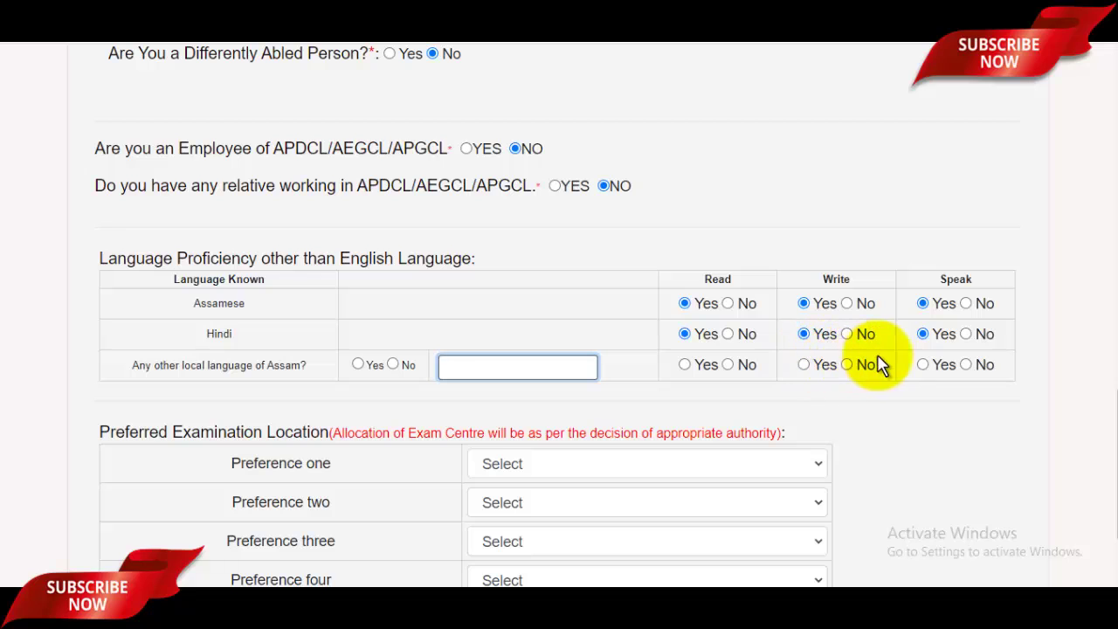
click(394, 365)
Choose Lakhimpur, Dhubri, Silchar and Tezpur as exam centre preferences one to four, then save
scroll(585, 363, down, 2)
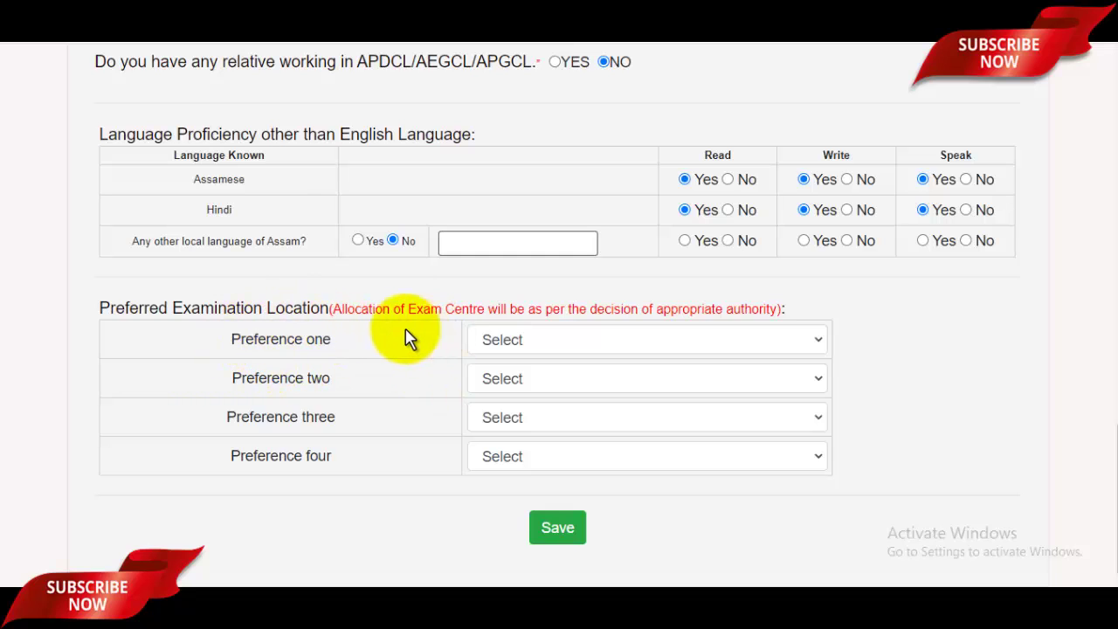
click(637, 349)
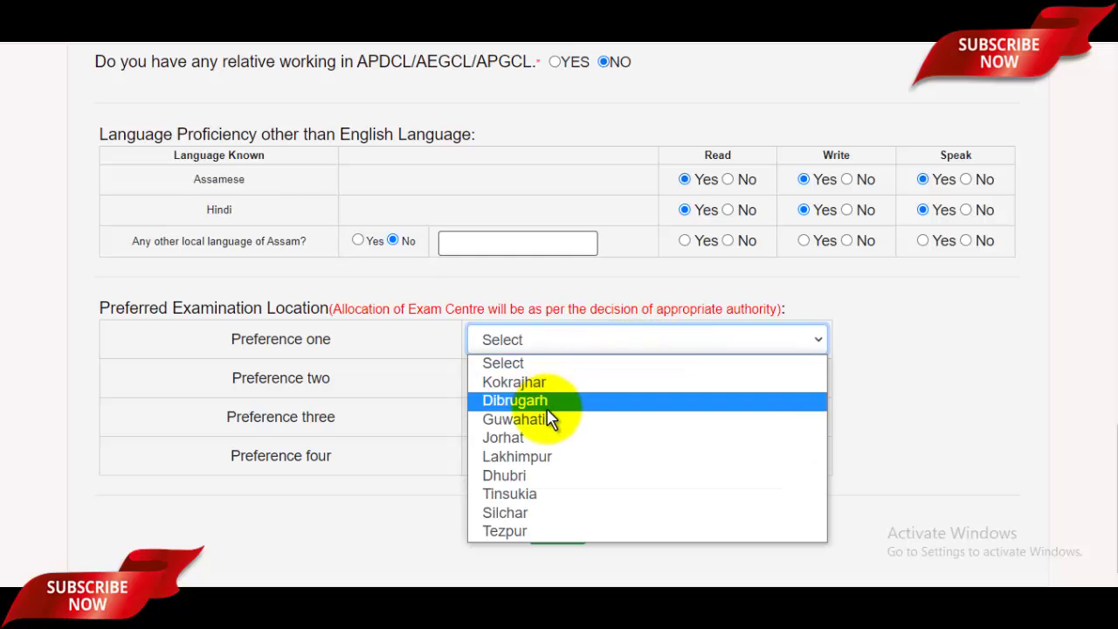
click(539, 462)
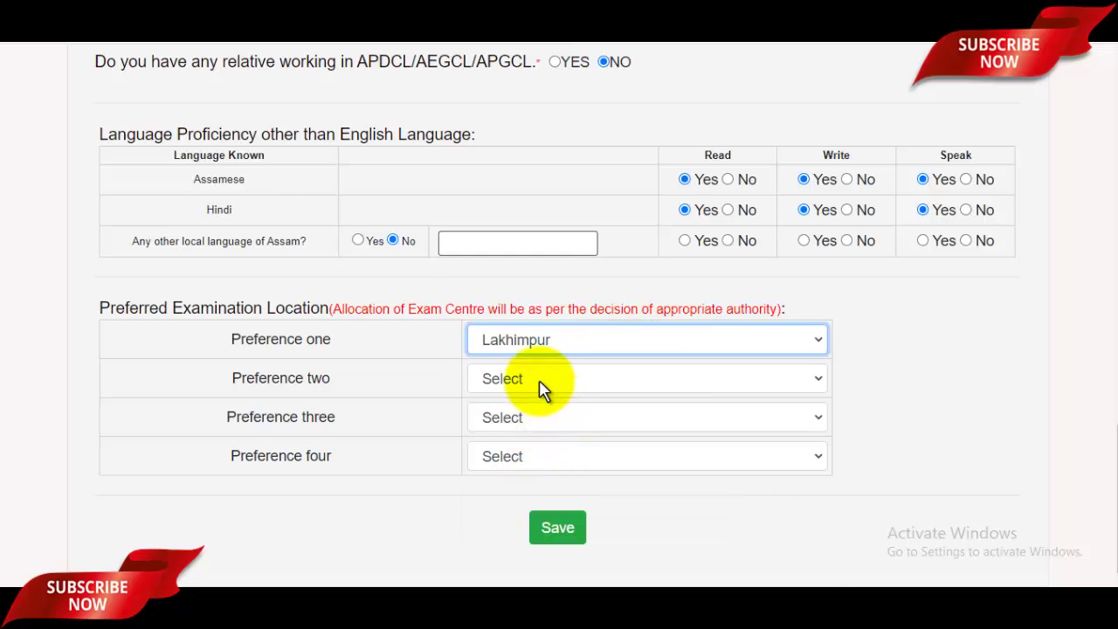
click(545, 384)
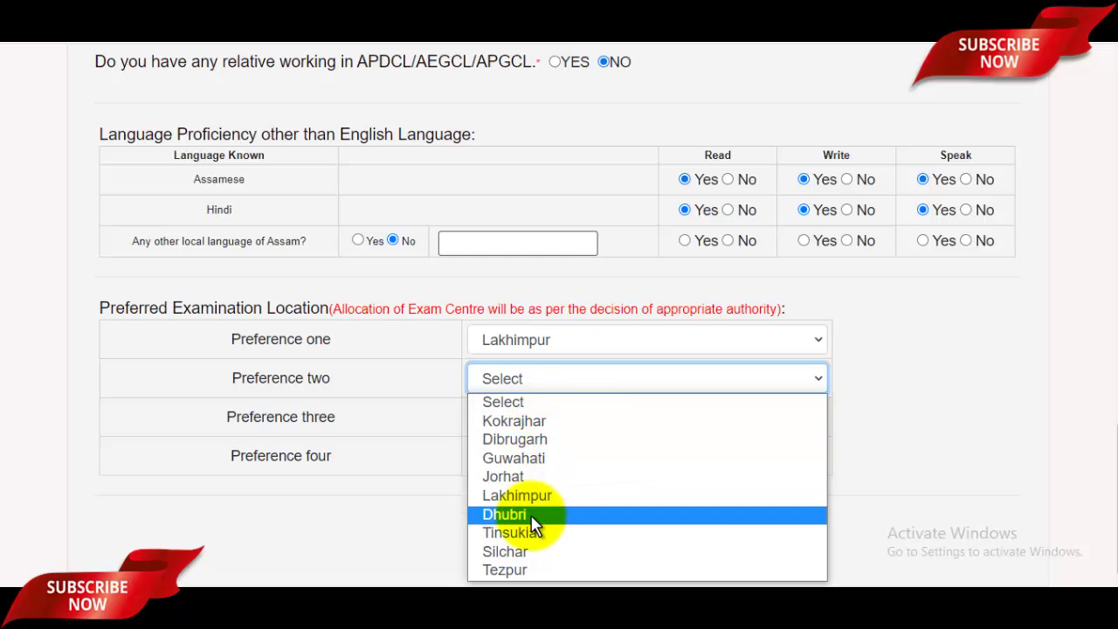
click(535, 516)
click(536, 420)
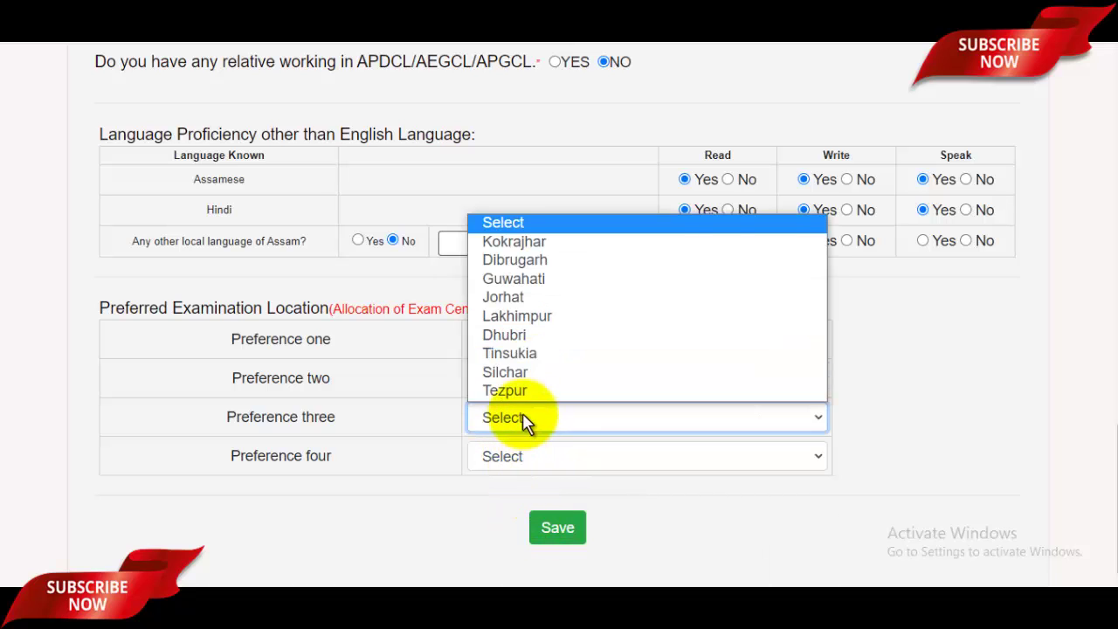
click(512, 374)
click(543, 458)
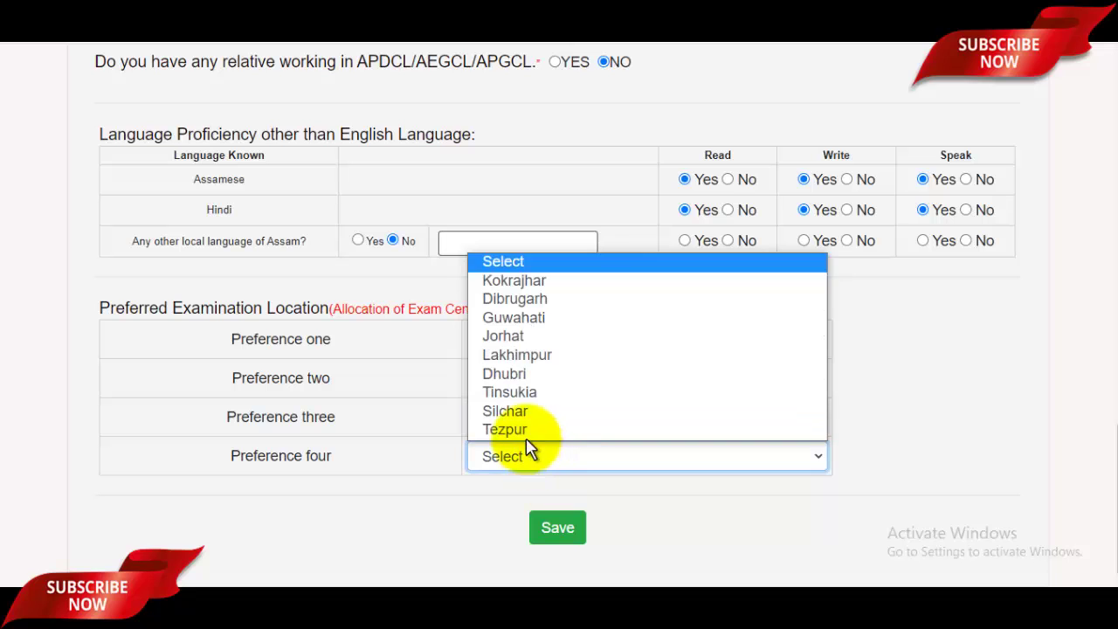
click(520, 430)
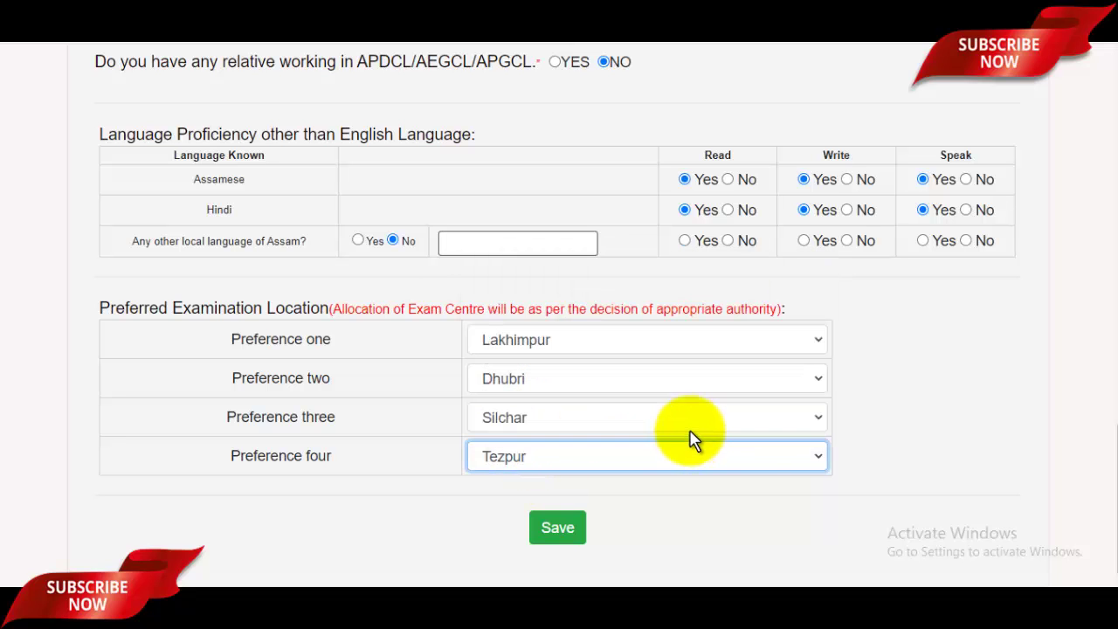
mouse_move(1117, 450)
mouse_down()
mouse_move(1117, 358)
mouse_move(1117, 454)
mouse_up()
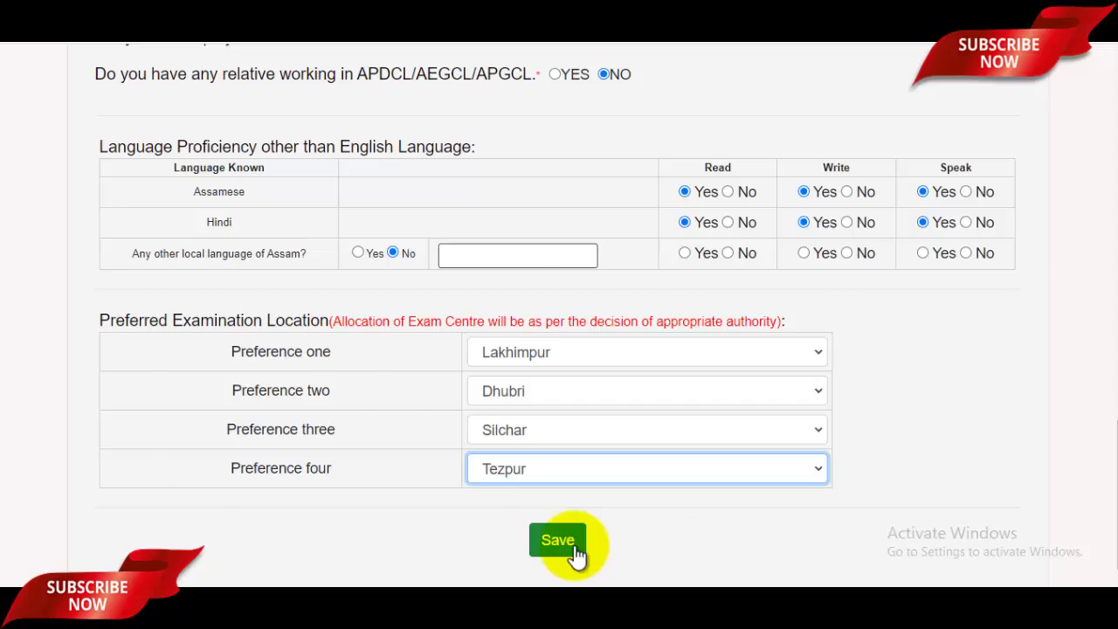
click(557, 540)
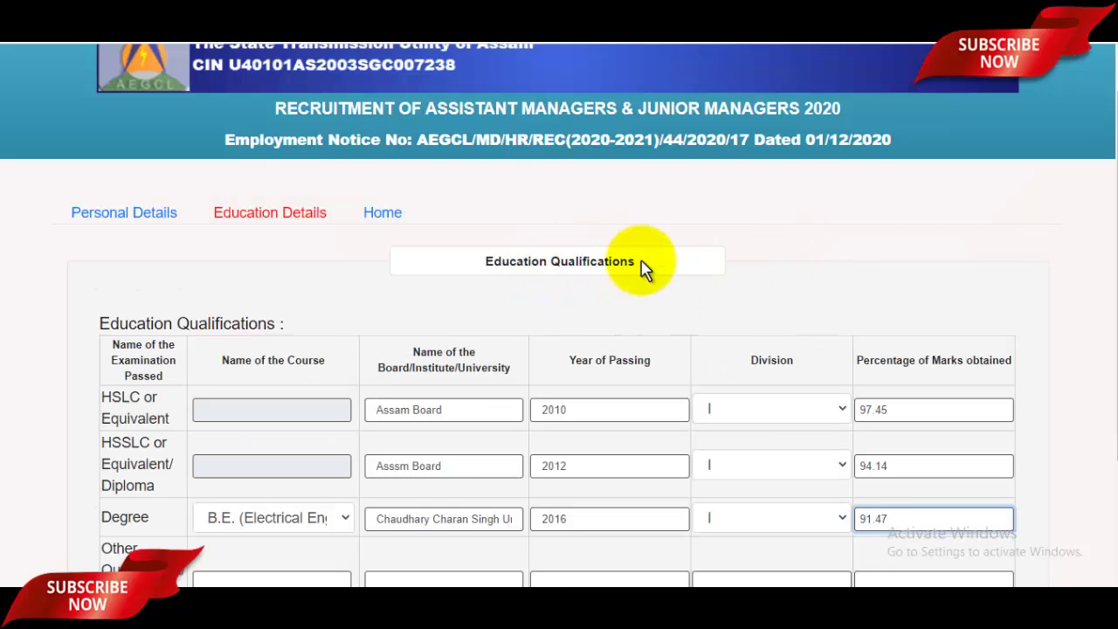
Fill the HSLC row: board, year of passing, division I and percentage of marks
scroll(642, 267, down, 1)
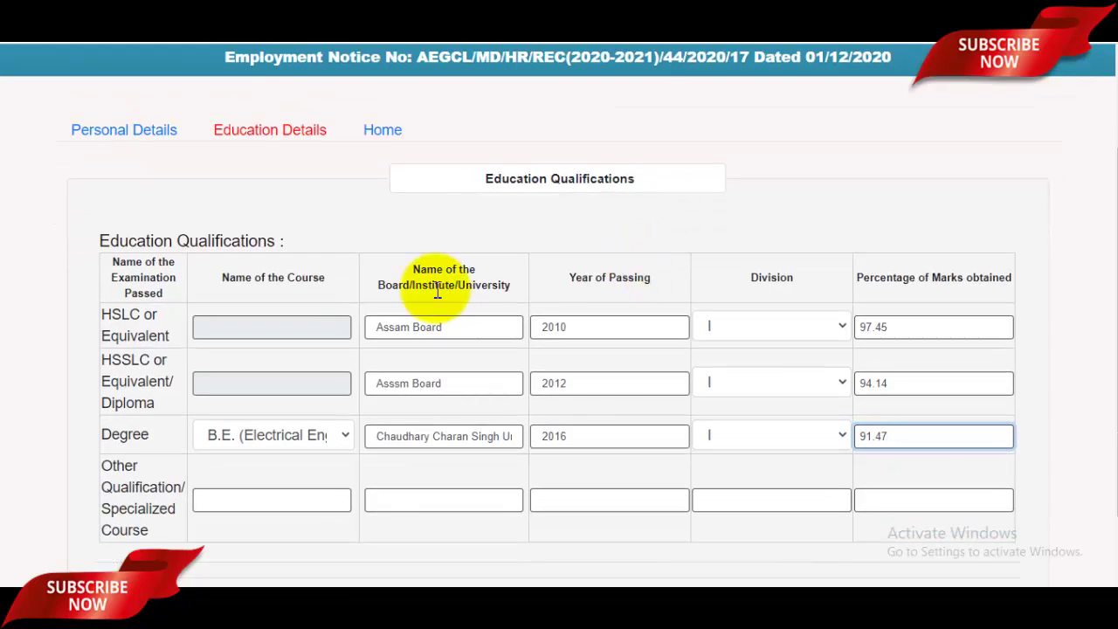
key(ctrl+plus)
key(ctrl+plus)
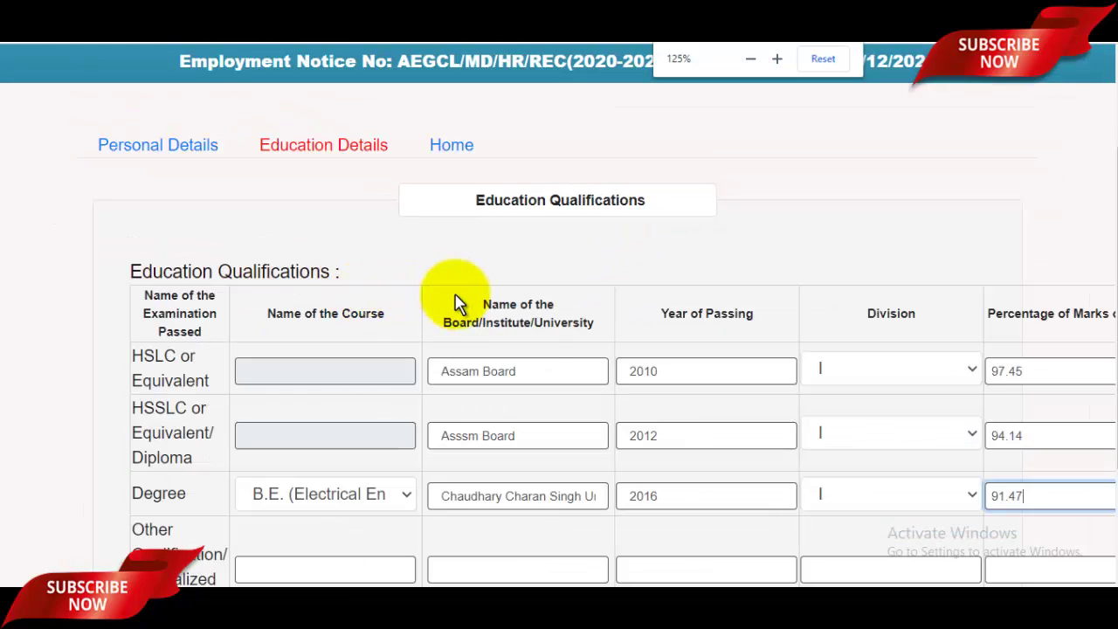
click(524, 371)
drag(474, 319, 554, 361)
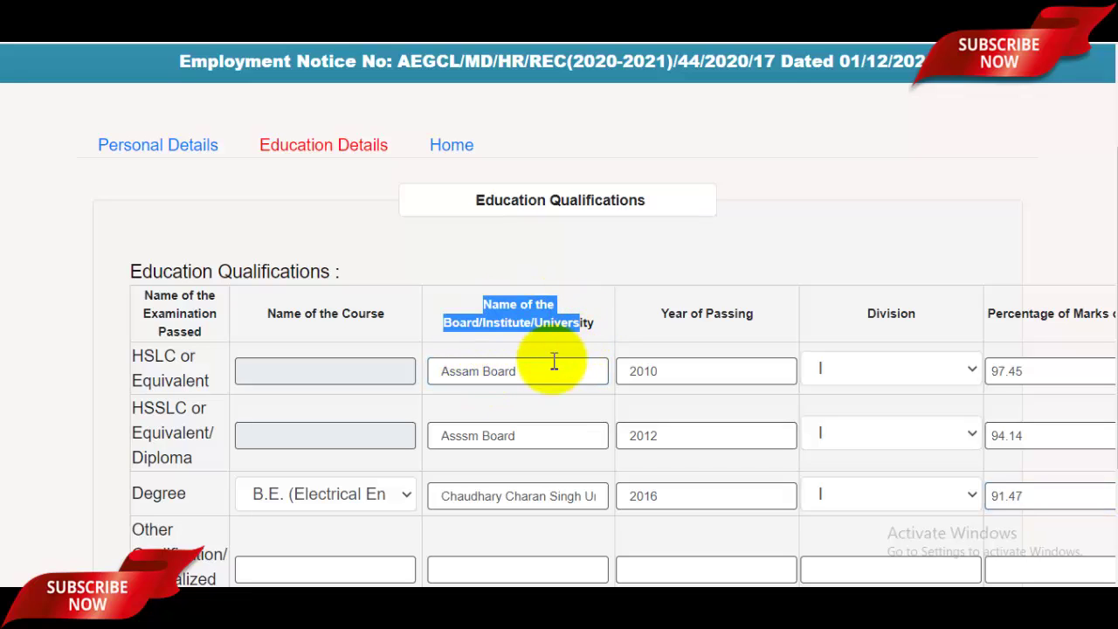
click(711, 381)
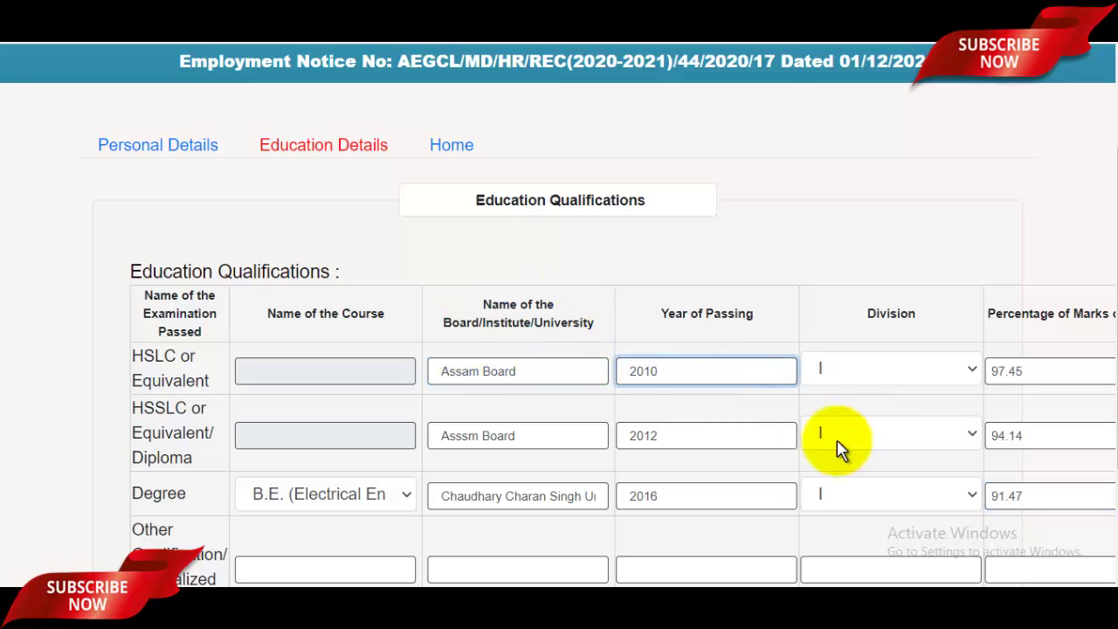
click(924, 372)
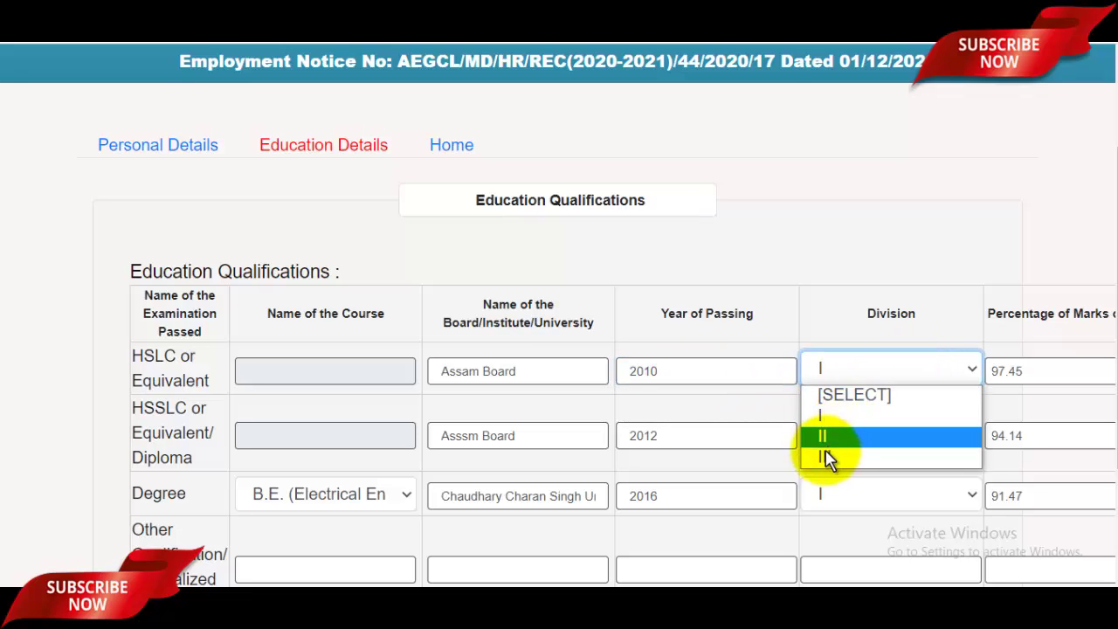
click(865, 419)
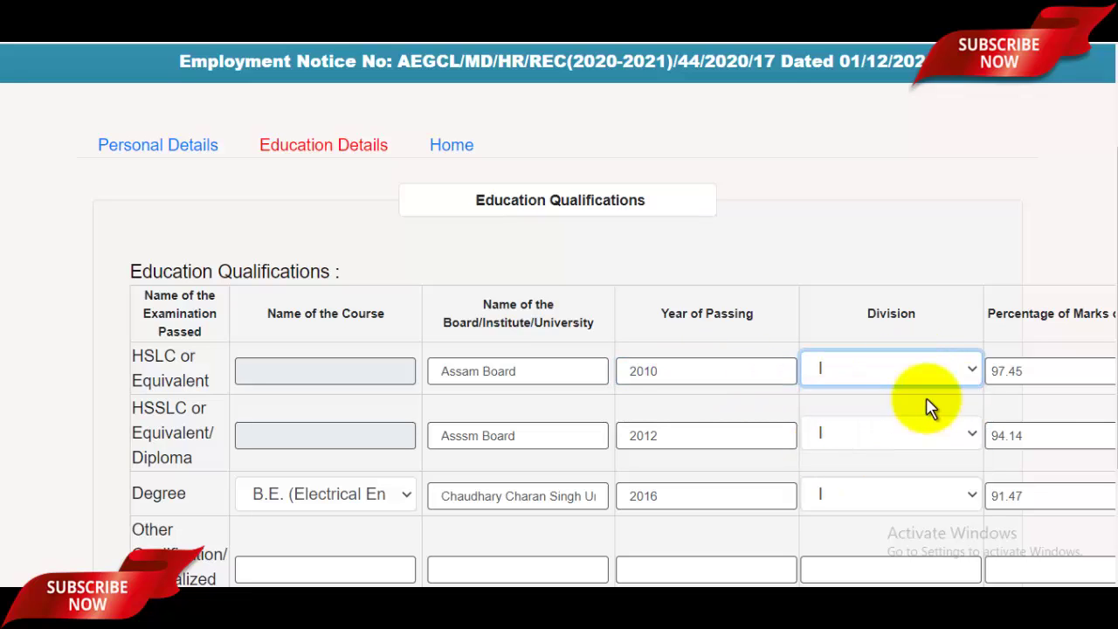
click(1057, 369)
key(ctrl+minus)
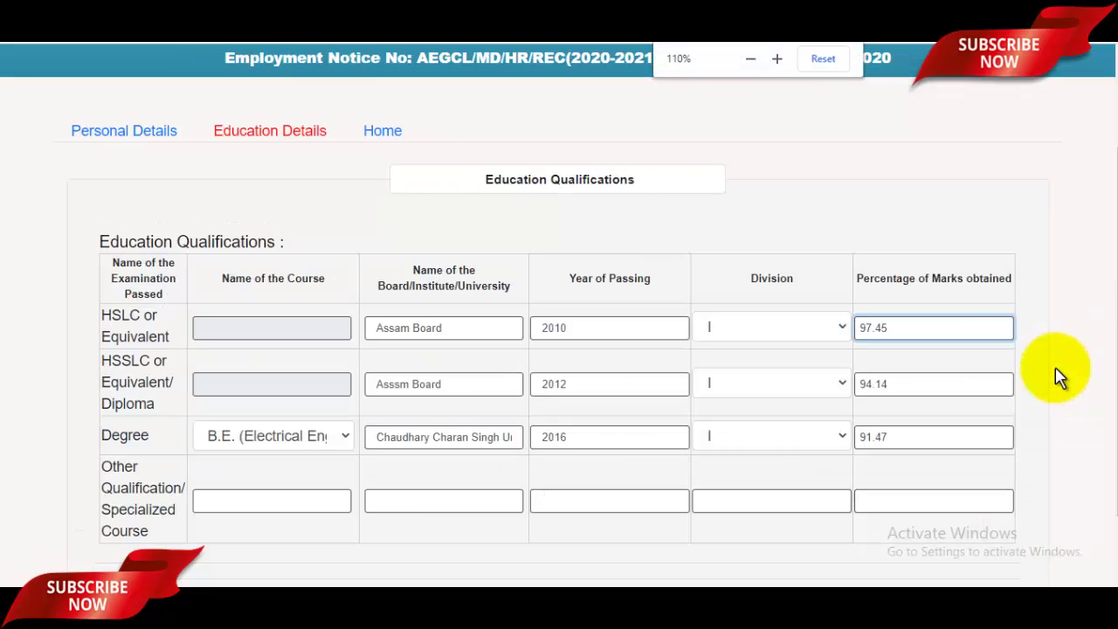
Give HSSLC division I and enter the B.E. (Electrical Engineering) university, year and division I
click(460, 388)
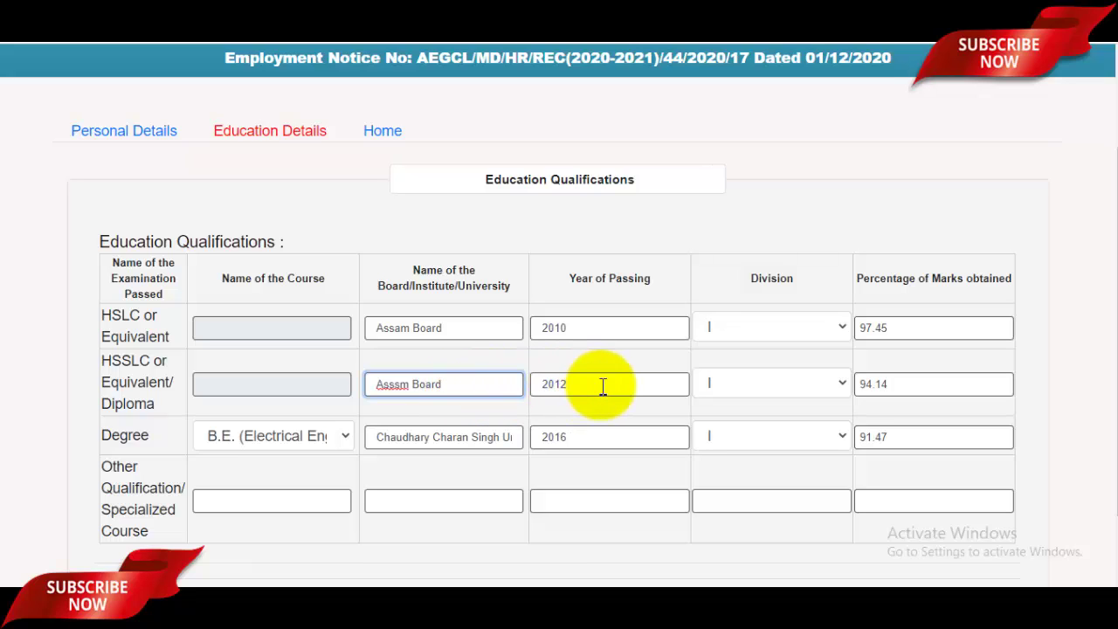
click(784, 392)
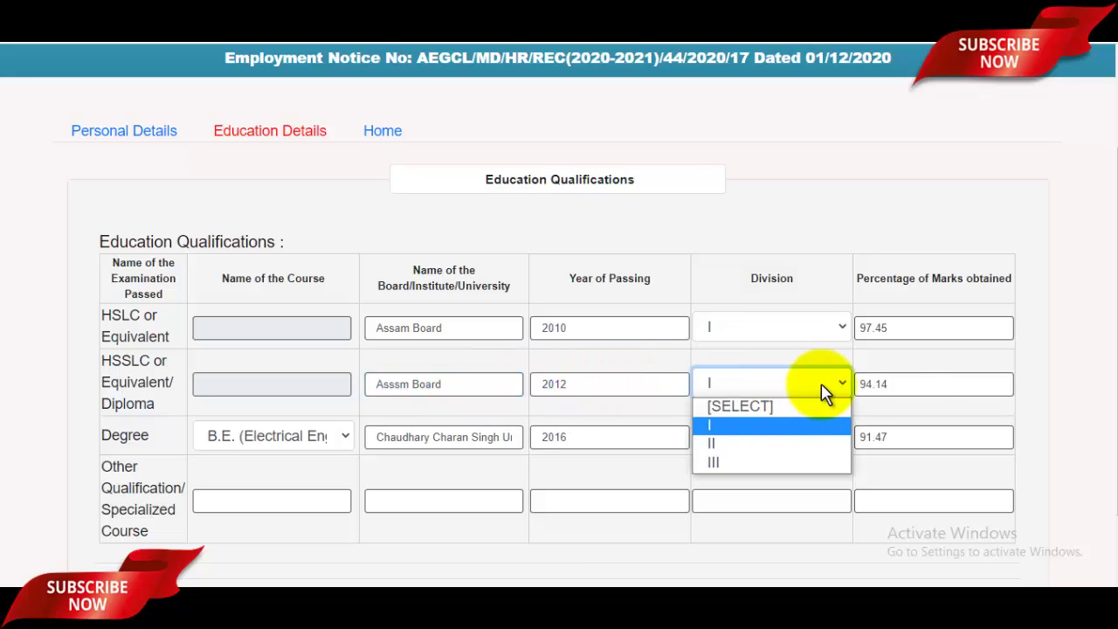
click(925, 383)
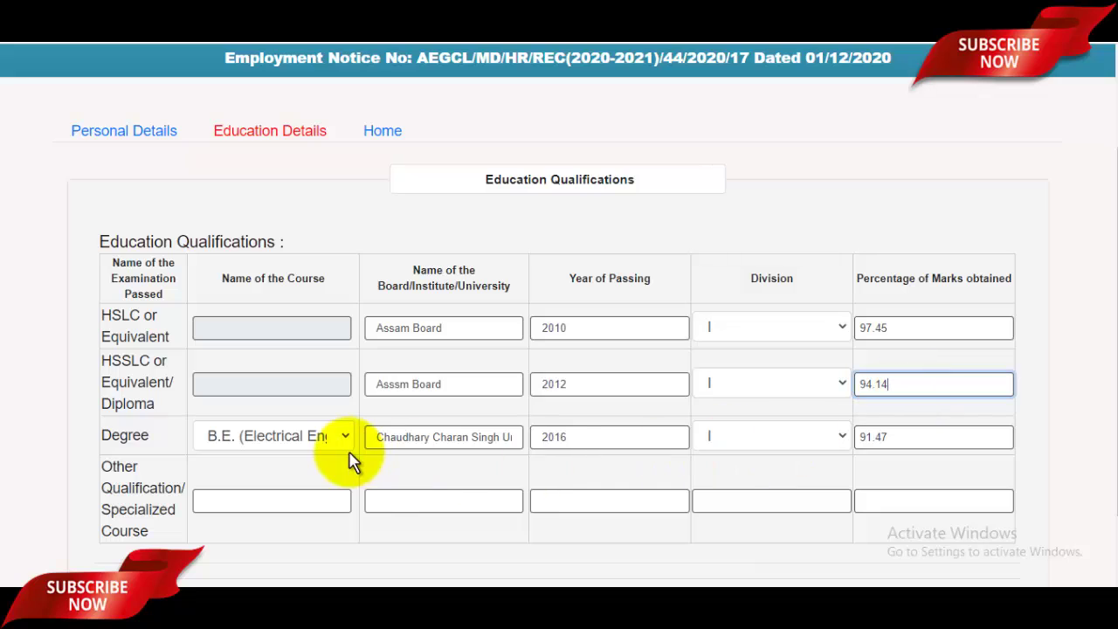
click(317, 439)
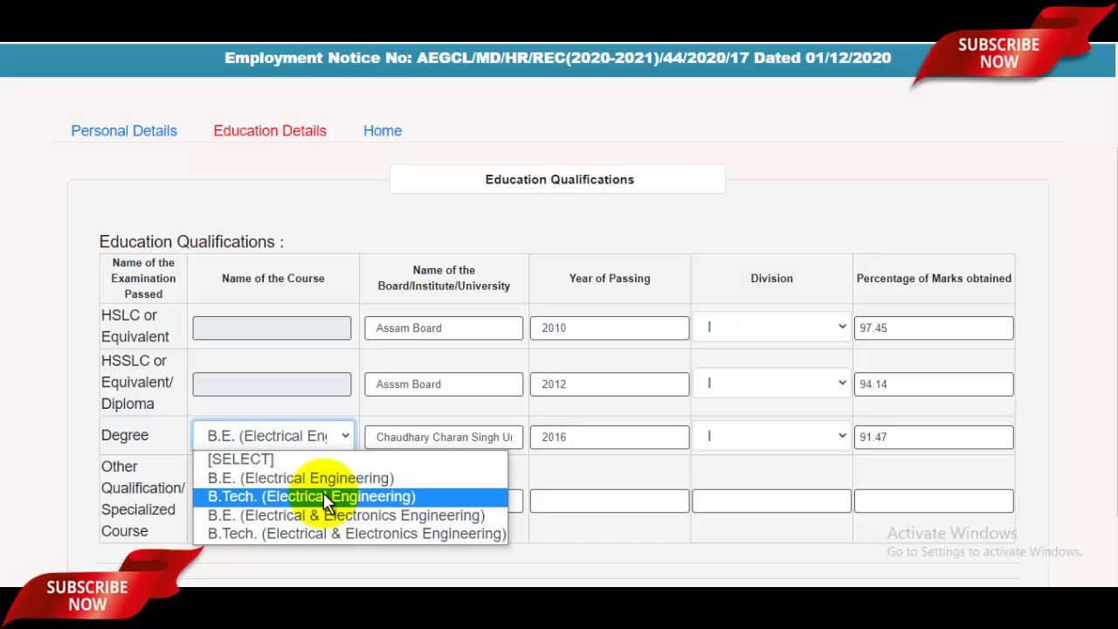
click(580, 474)
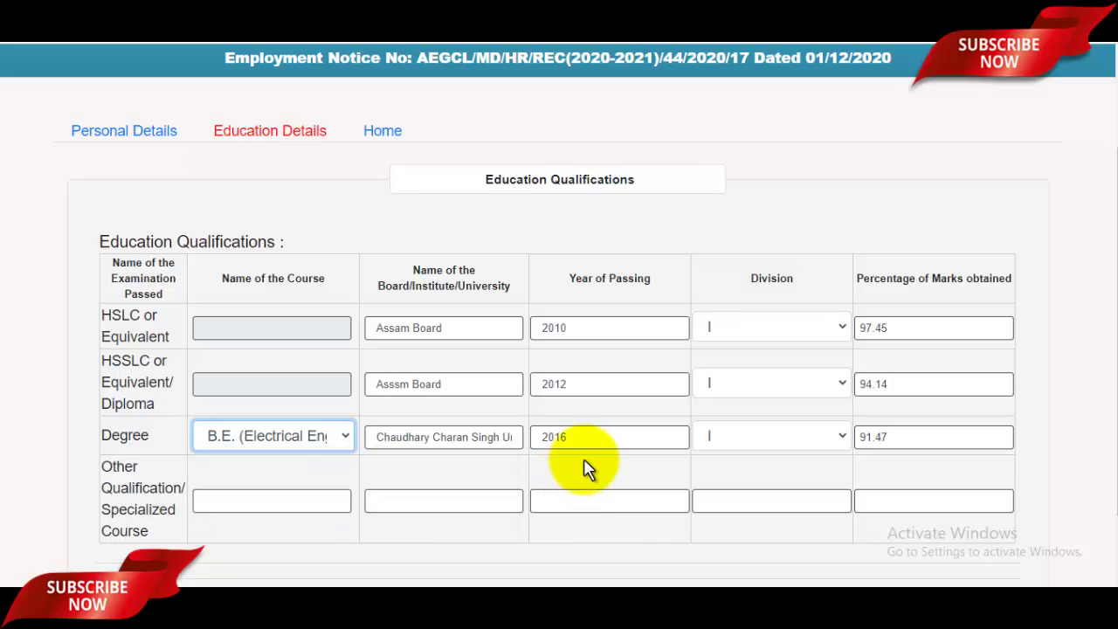
click(470, 440)
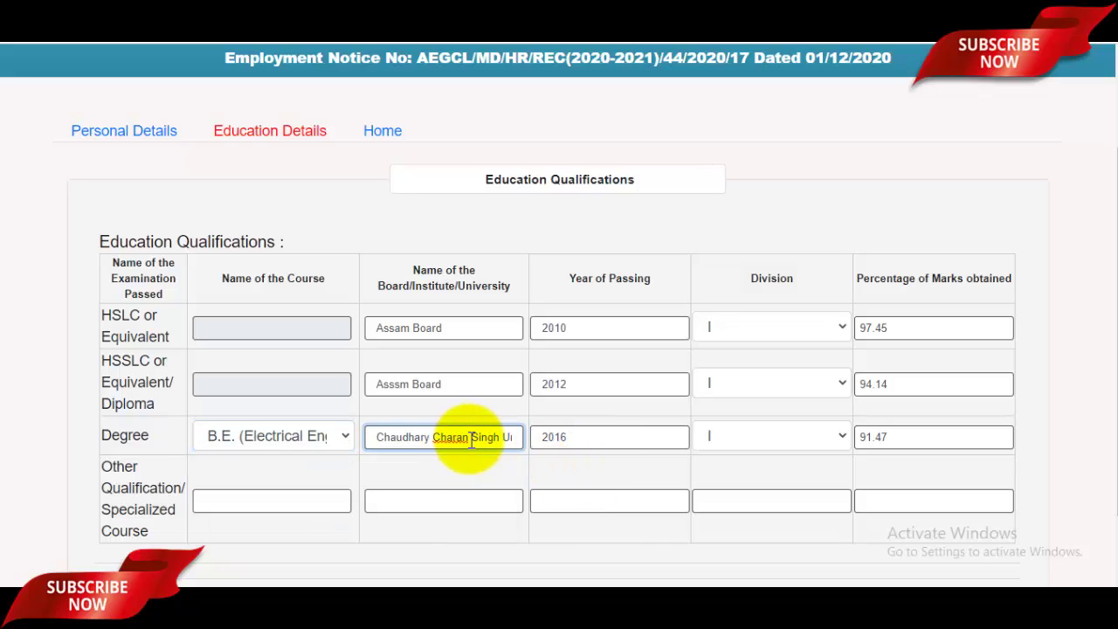
click(611, 438)
click(766, 441)
click(924, 438)
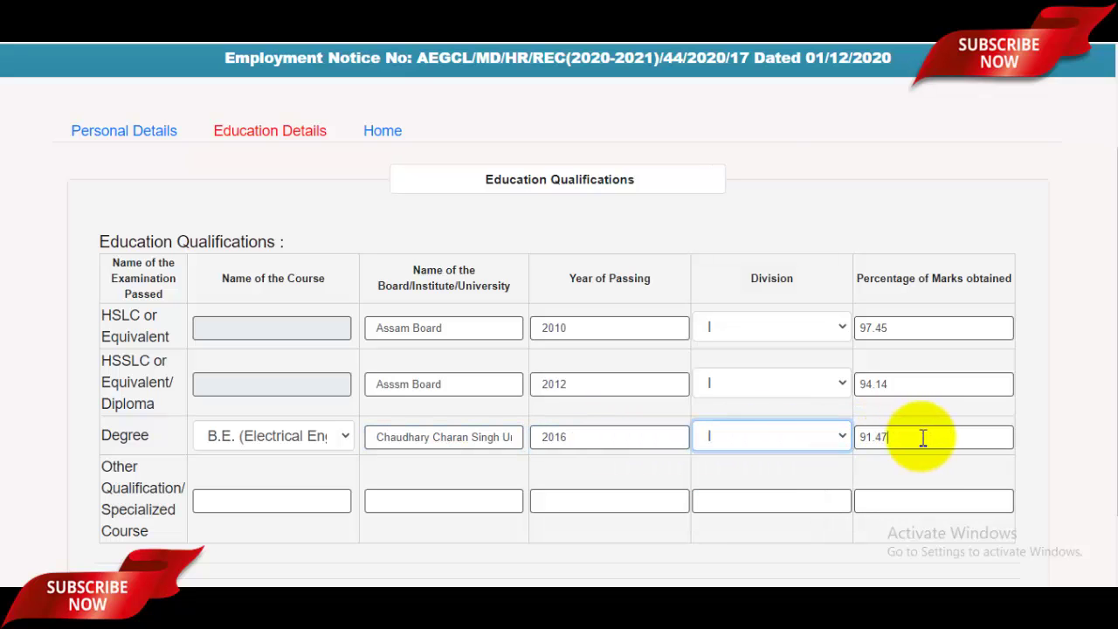
Check the other qualification entry and save the education details
scroll(553, 345, down, 1)
scroll(552, 345, down, 1)
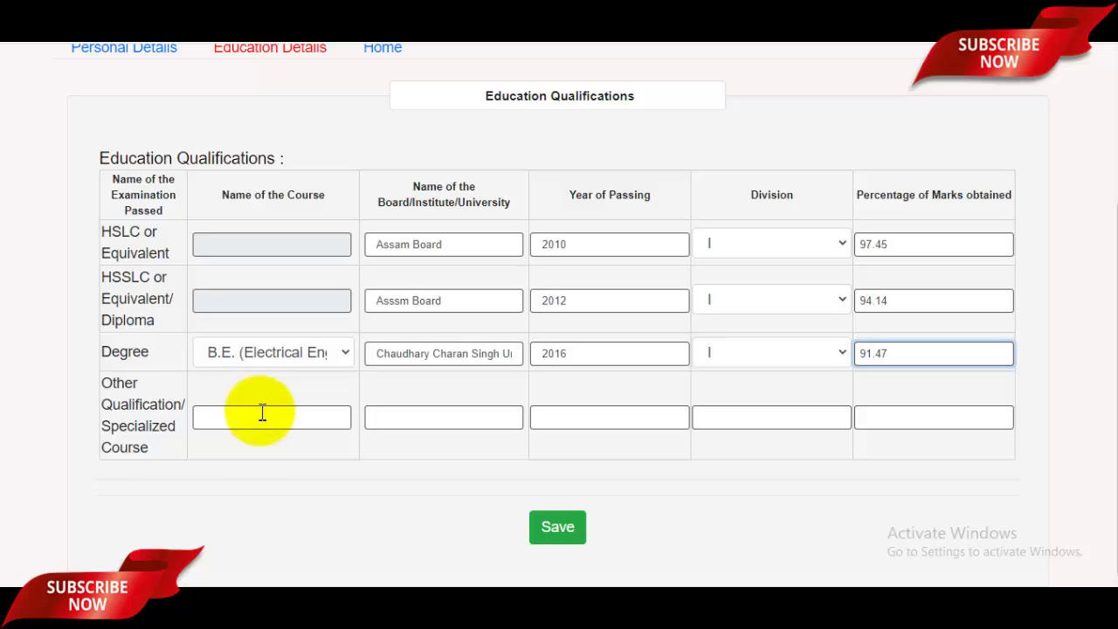
click(320, 413)
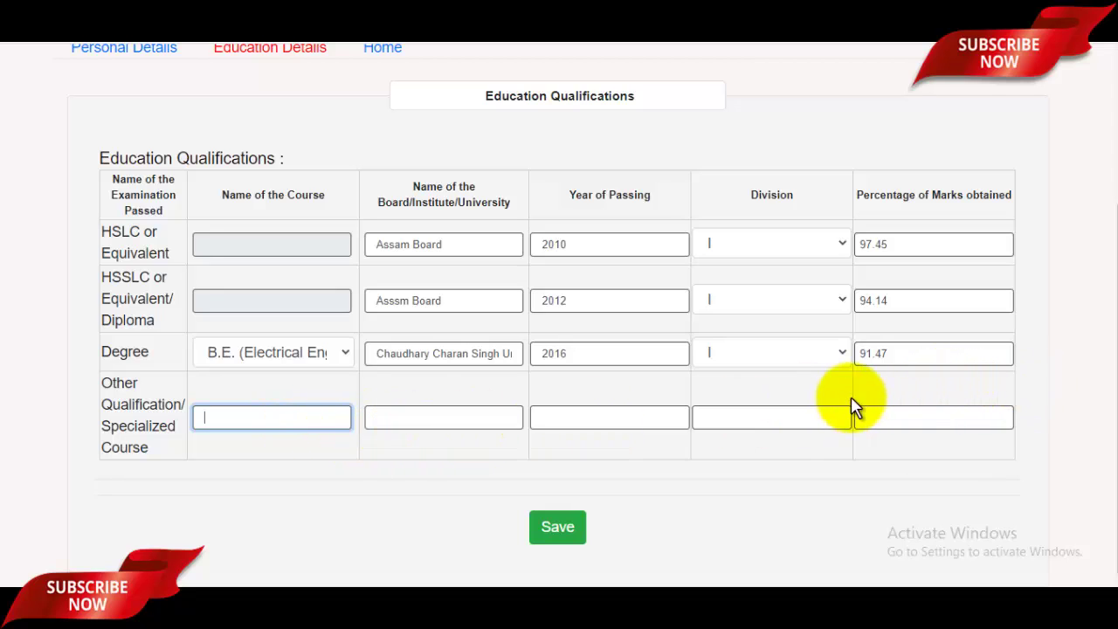
click(565, 539)
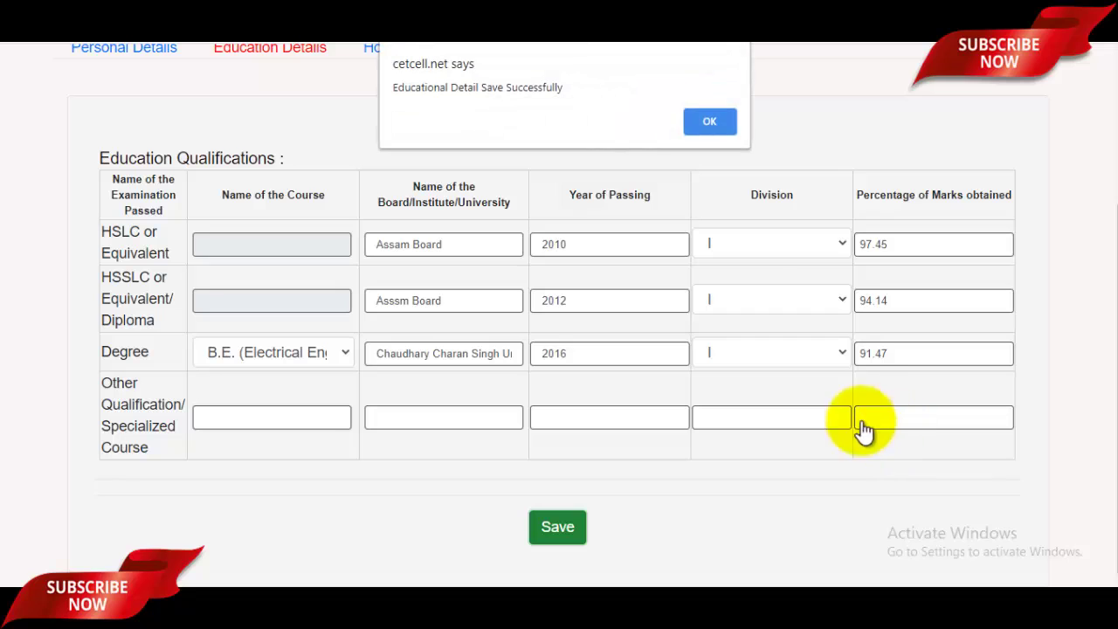
Dismiss the save alert and save the Work Experience section with all fields left empty
click(708, 121)
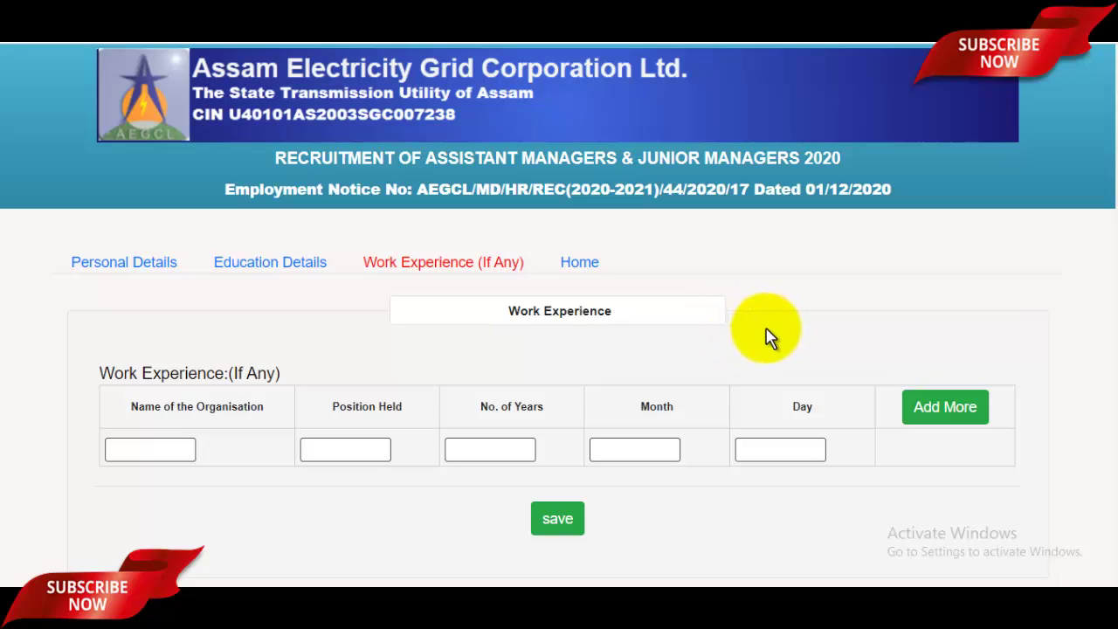
click(325, 450)
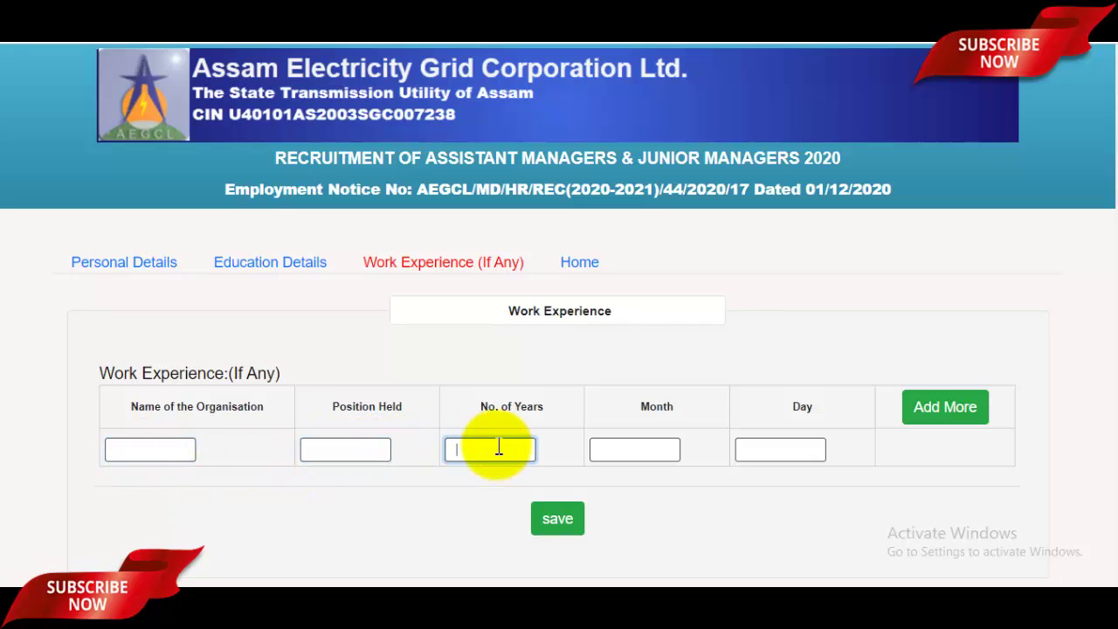
click(645, 447)
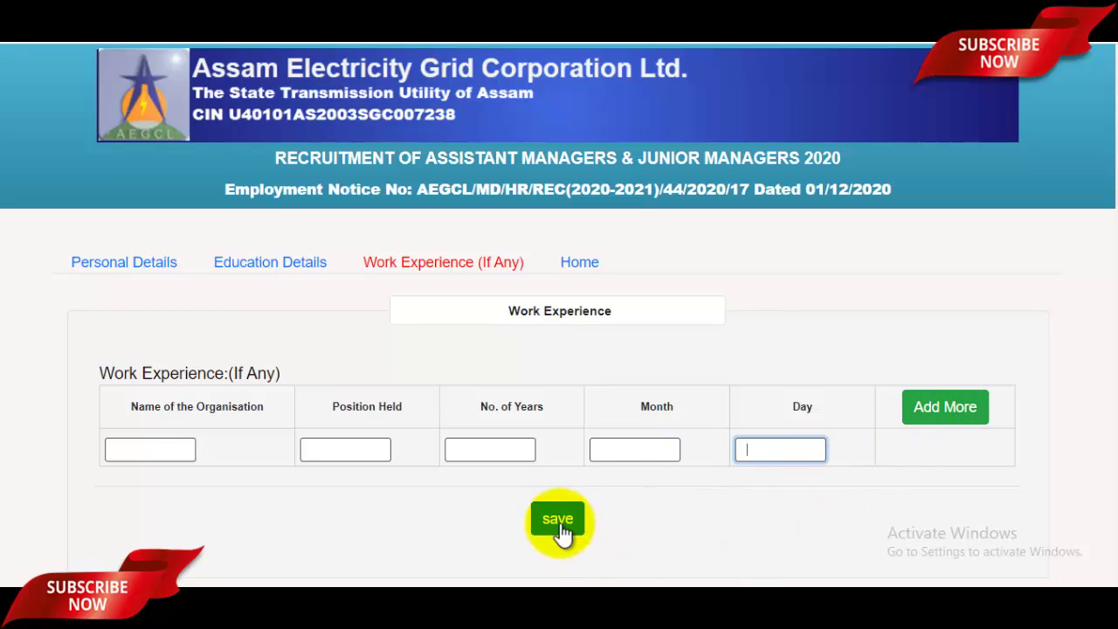
click(560, 522)
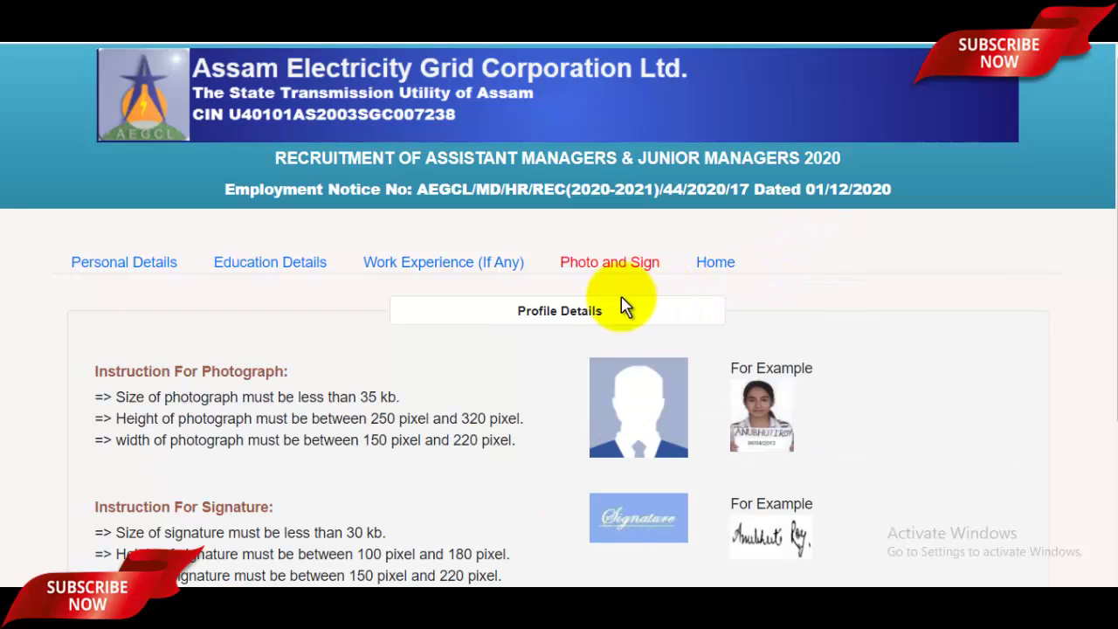
Upload the airforcephoto image from the Pictures folder as the applicant's photograph
scroll(376, 389, down, 1)
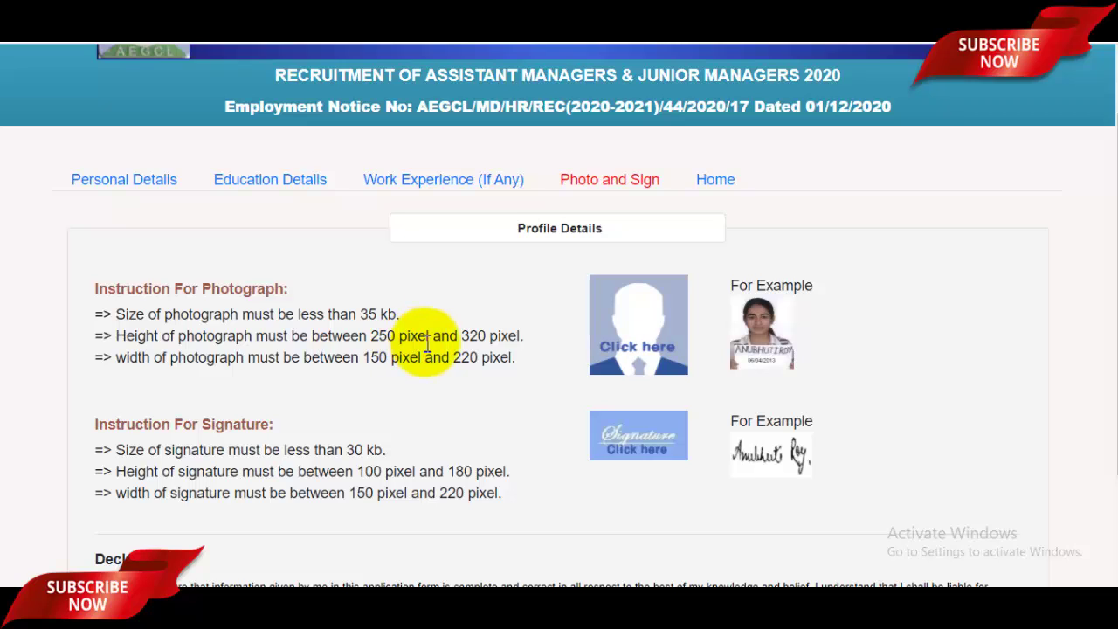
click(656, 351)
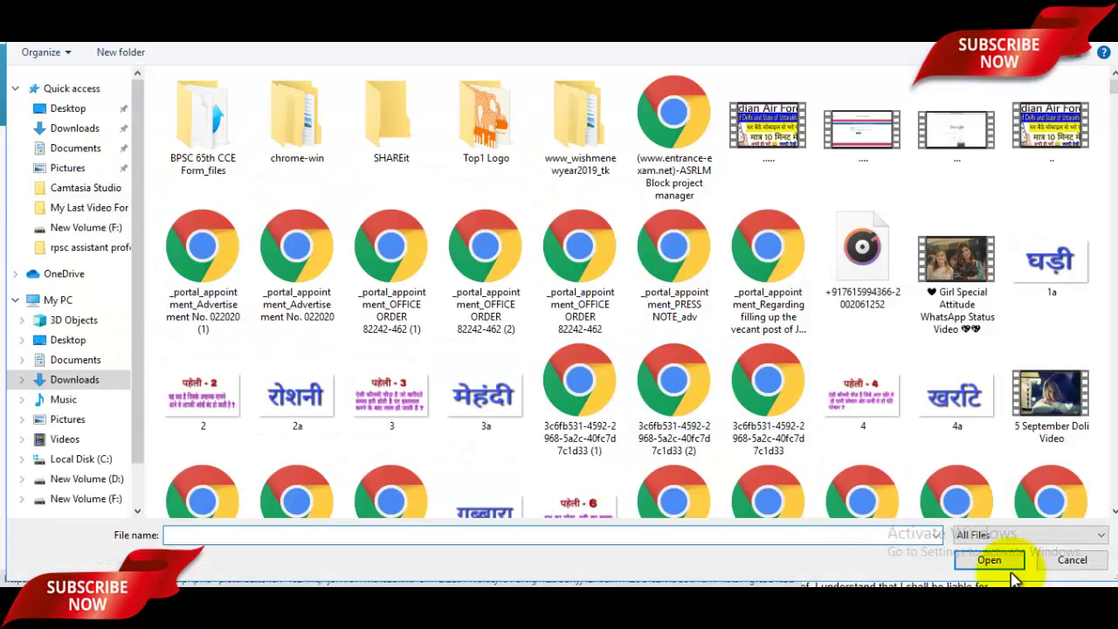
click(1071, 562)
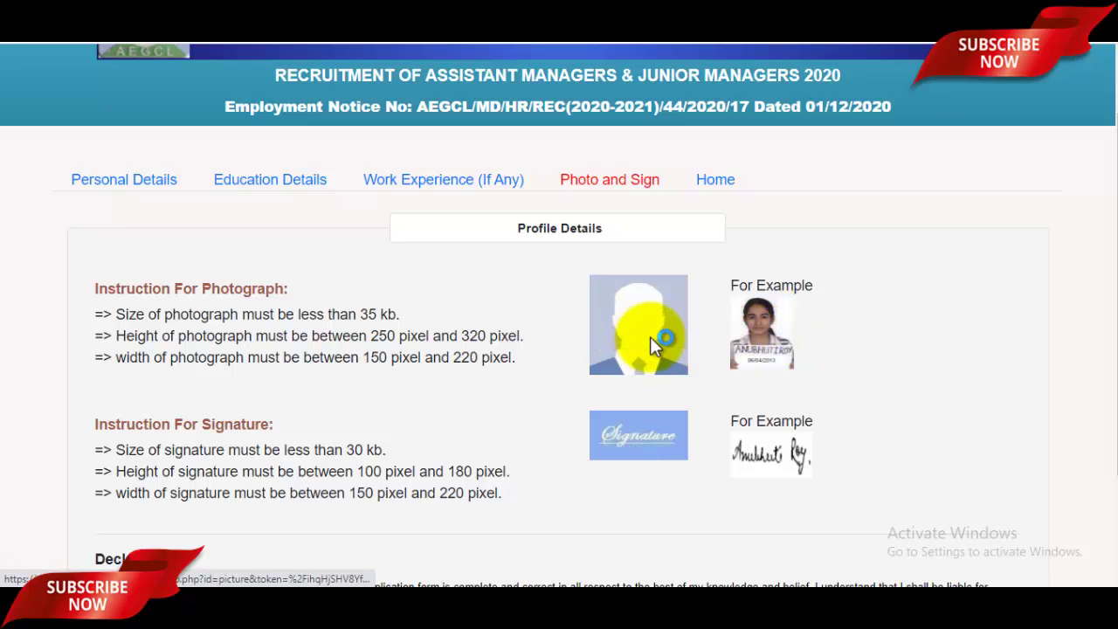
click(651, 373)
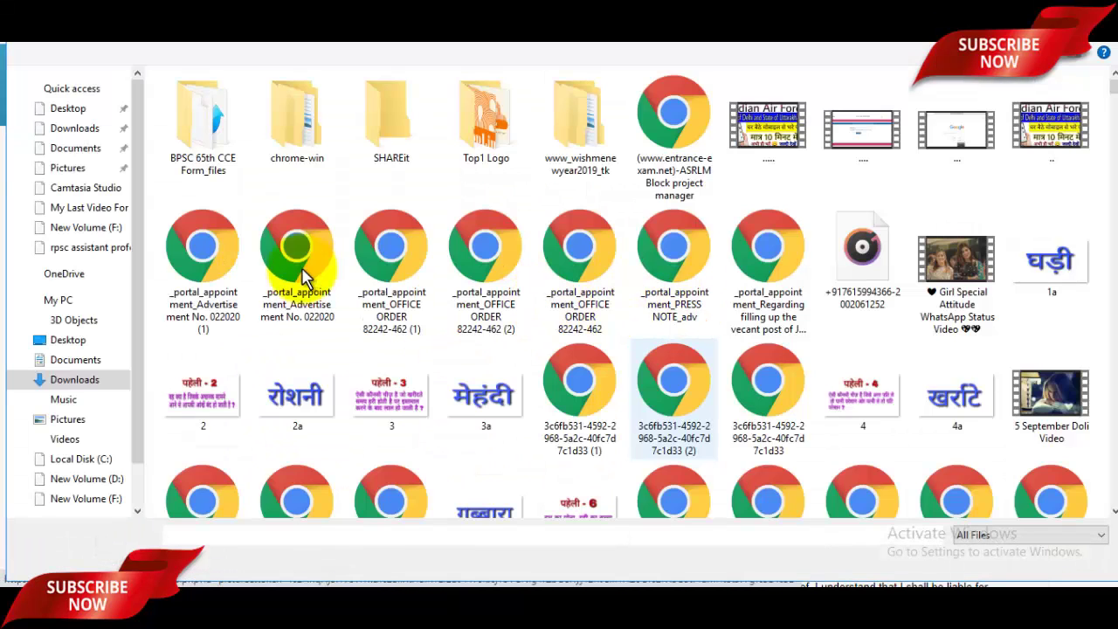
click(79, 168)
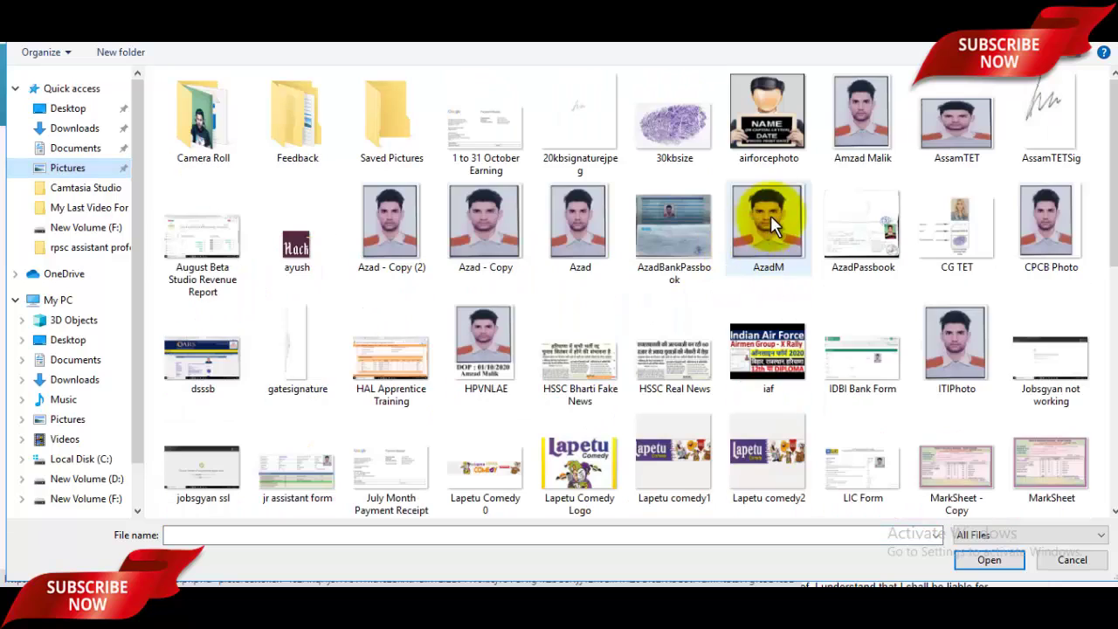
click(766, 110)
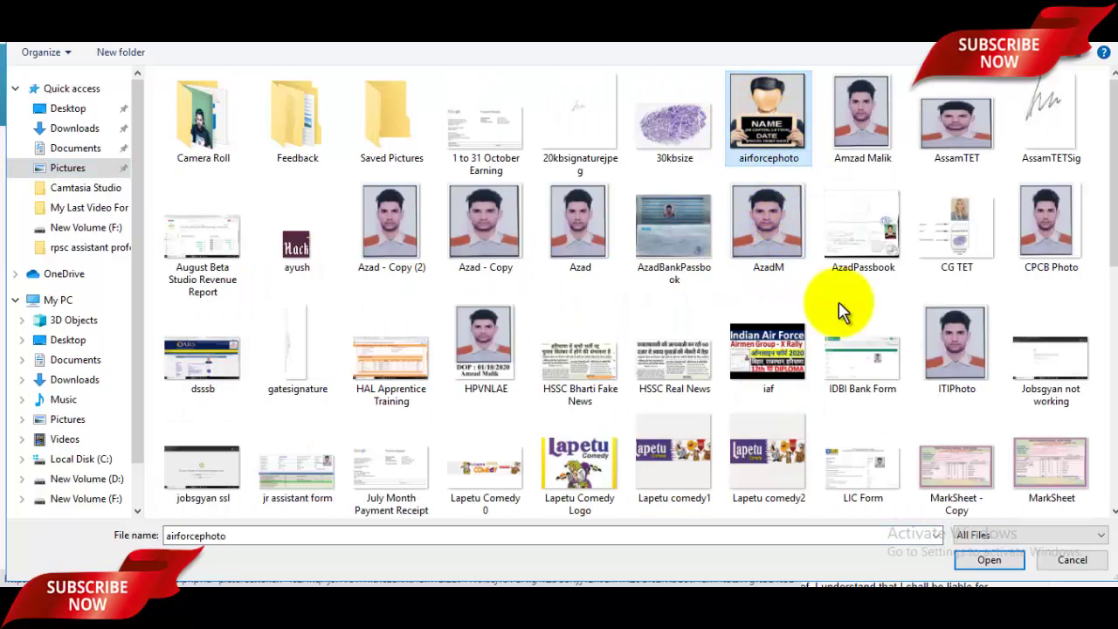
click(976, 566)
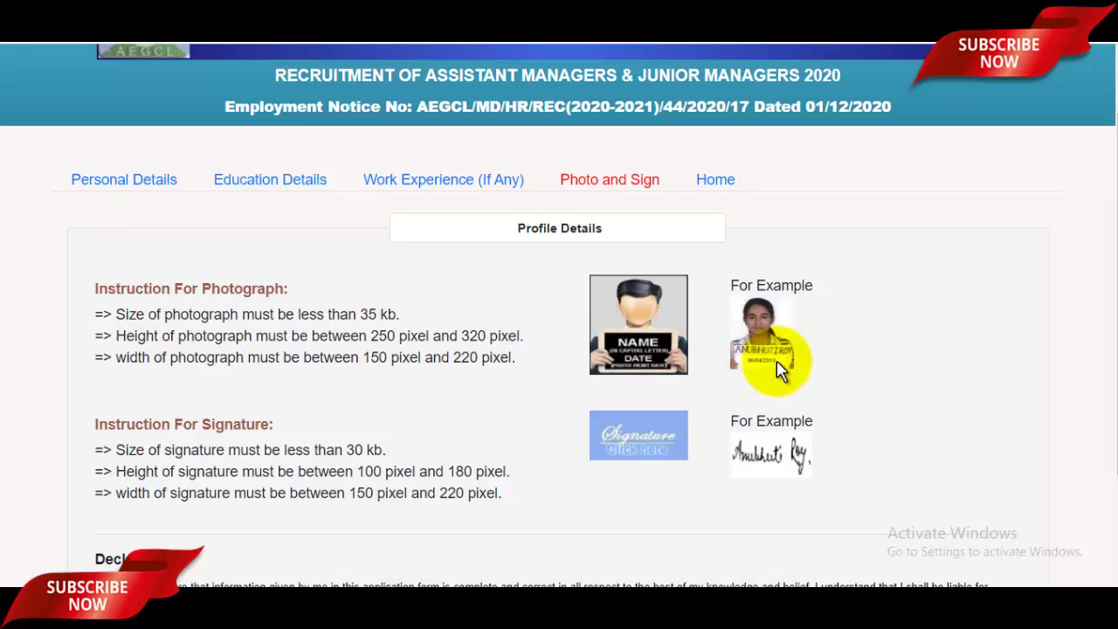
Upload the signaturerandom image as the applicant's signature
scroll(446, 427, down, 2)
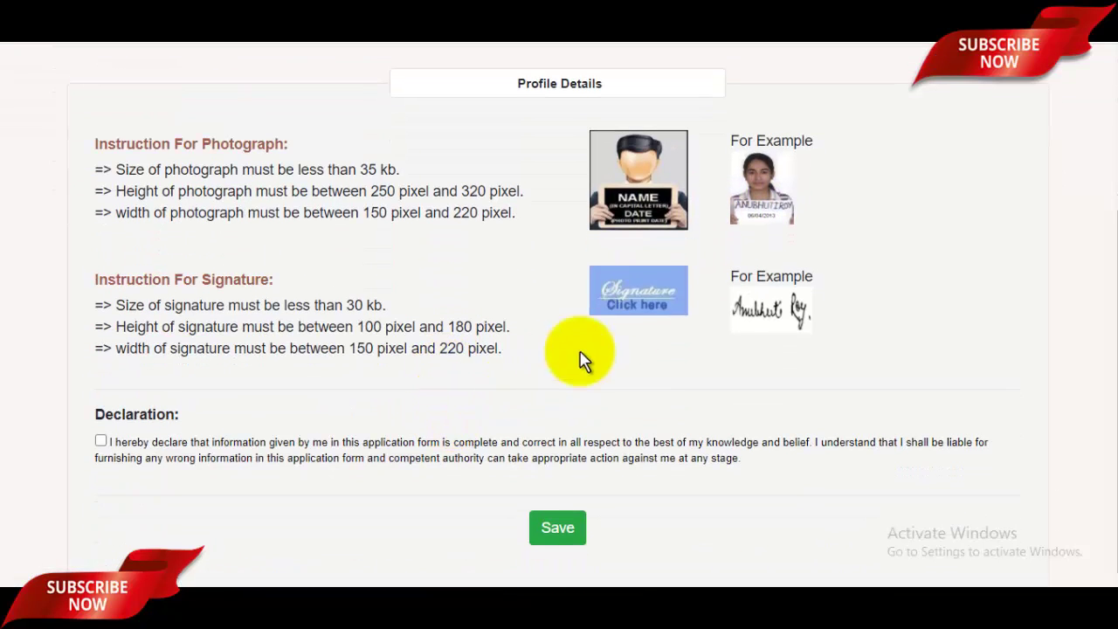
click(651, 307)
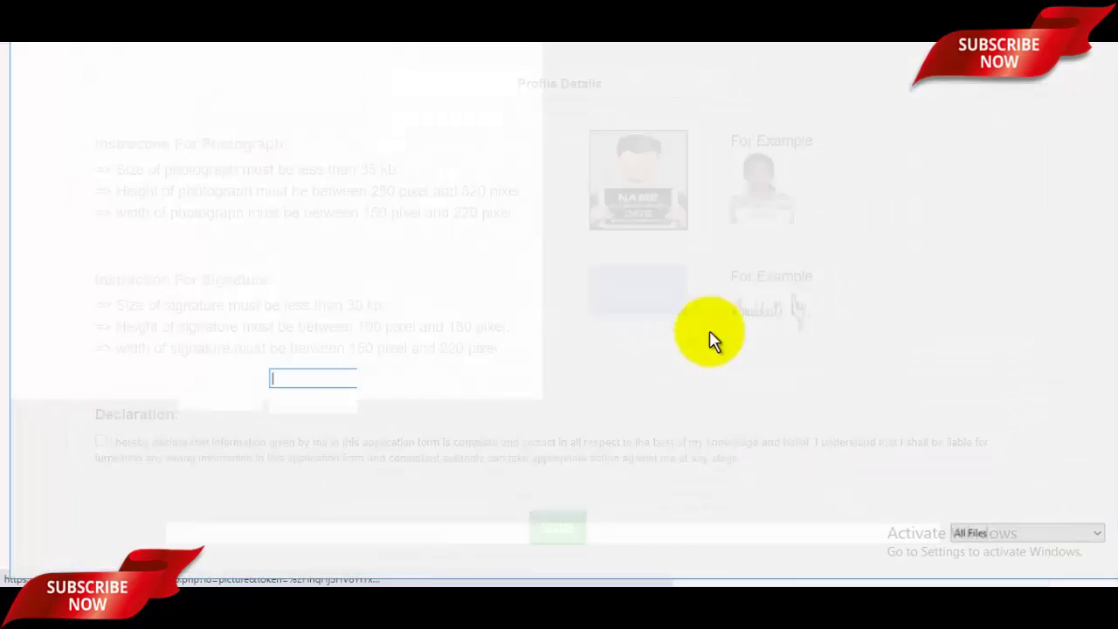
scroll(809, 402, down, 10)
scroll(808, 402, down, 3)
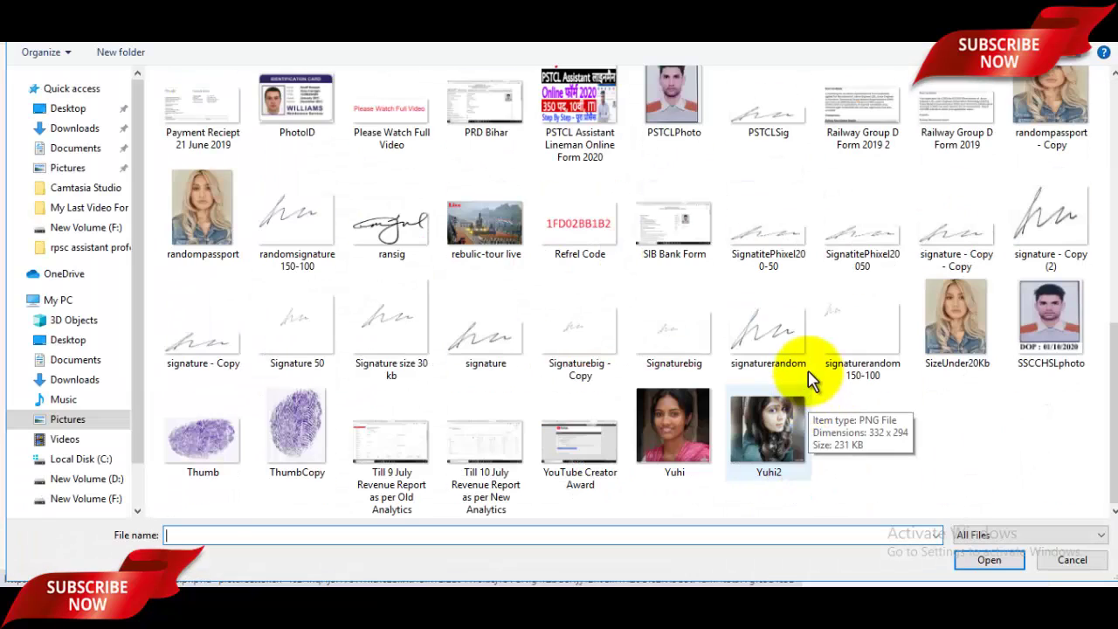
click(786, 357)
click(1011, 563)
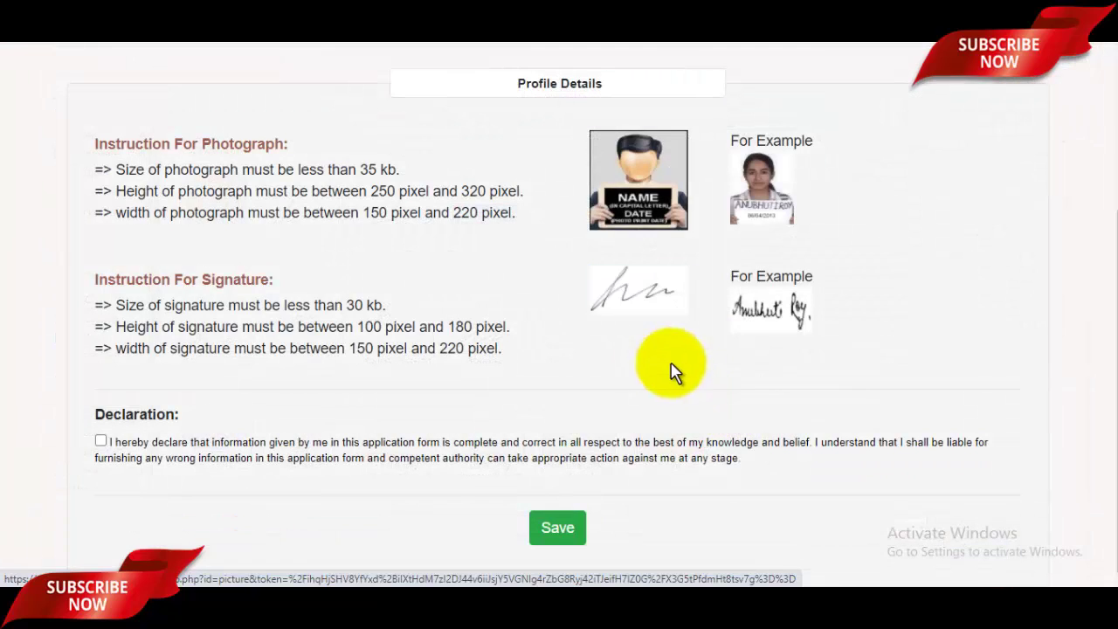
Tick the declaration that the information given is correct
click(102, 440)
scroll(794, 352, up, 3)
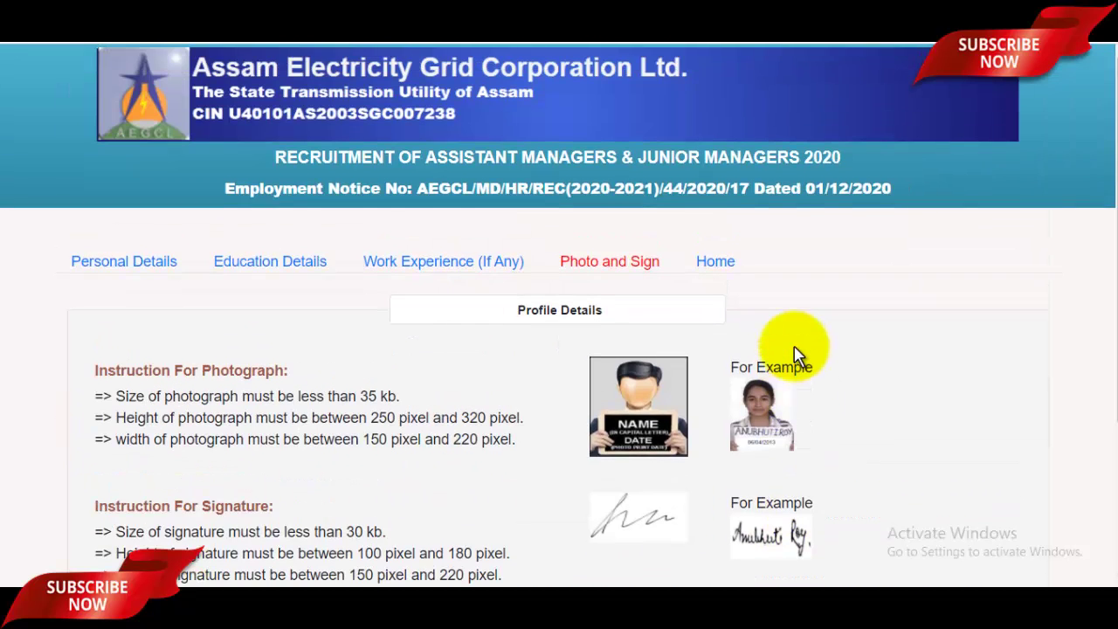
scroll(794, 350, down, 3)
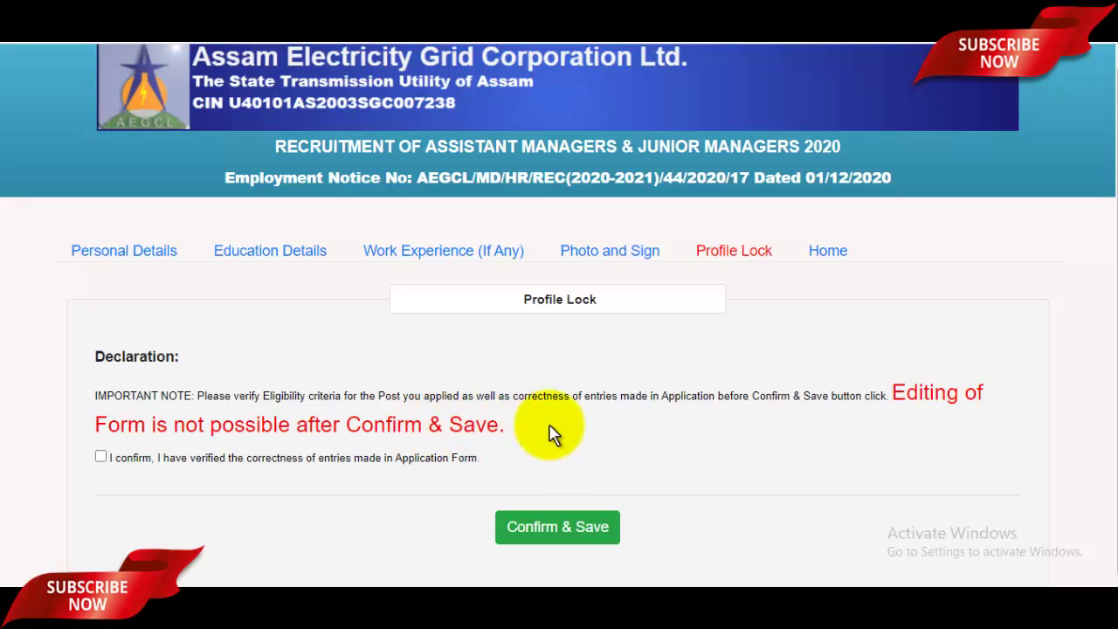
Tick 'I confirm, I have verified…' and lock the profile with Confirm & Save
click(101, 457)
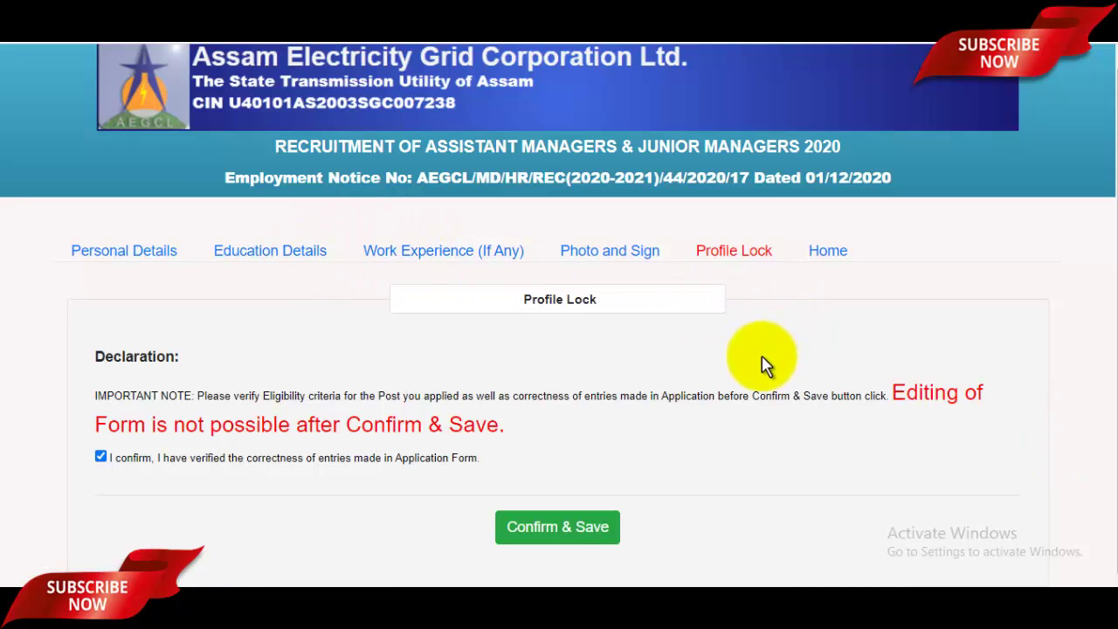
click(567, 531)
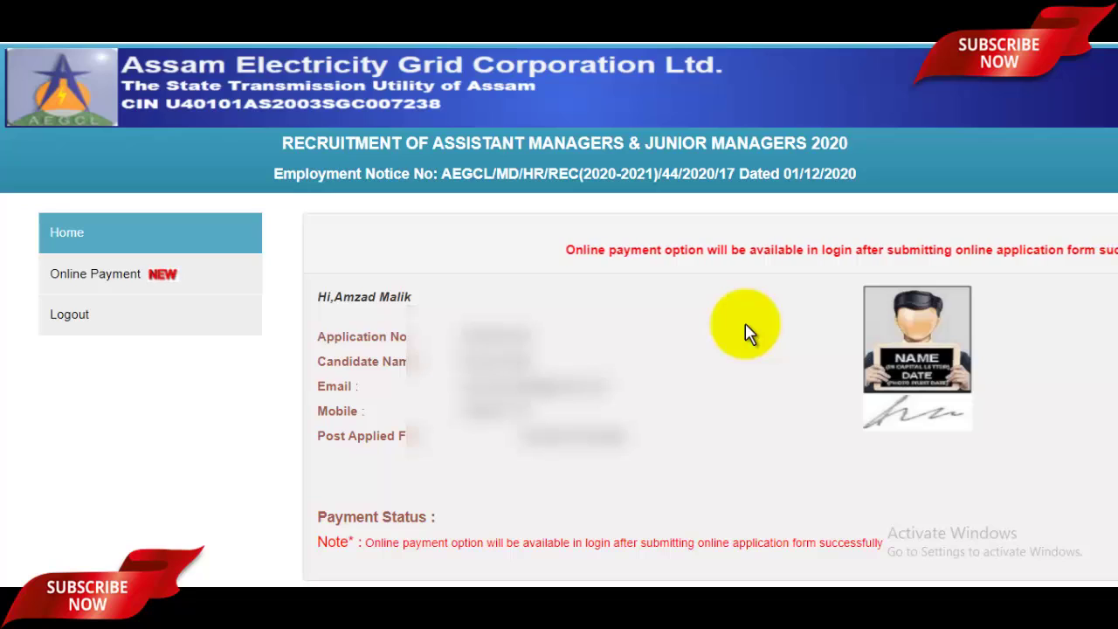
Open Online Payment and proceed to the card gateway for the ₹944 application fee
click(107, 279)
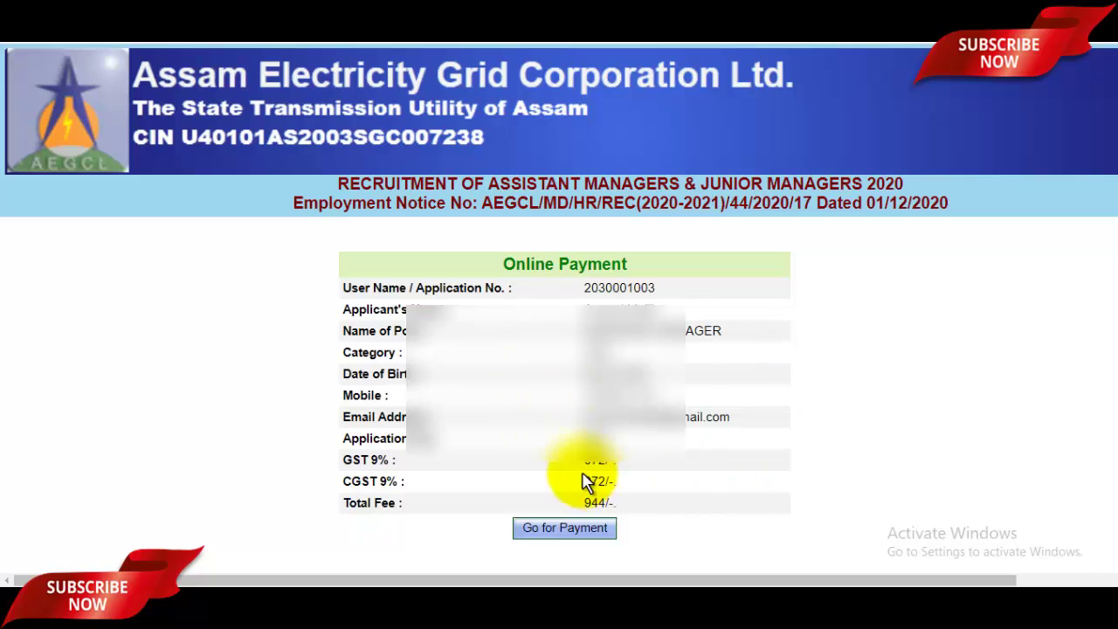
click(556, 528)
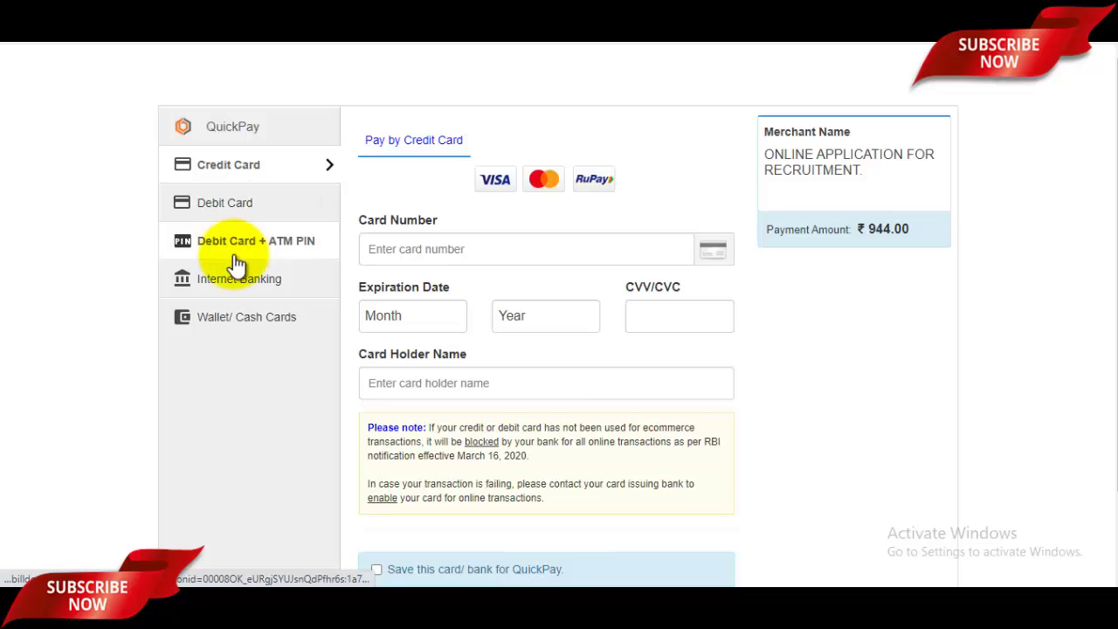
View the Wallet/Cash Cards and Debit Card options, then browse the GyanDev Host YouTube videos page
click(252, 318)
click(233, 214)
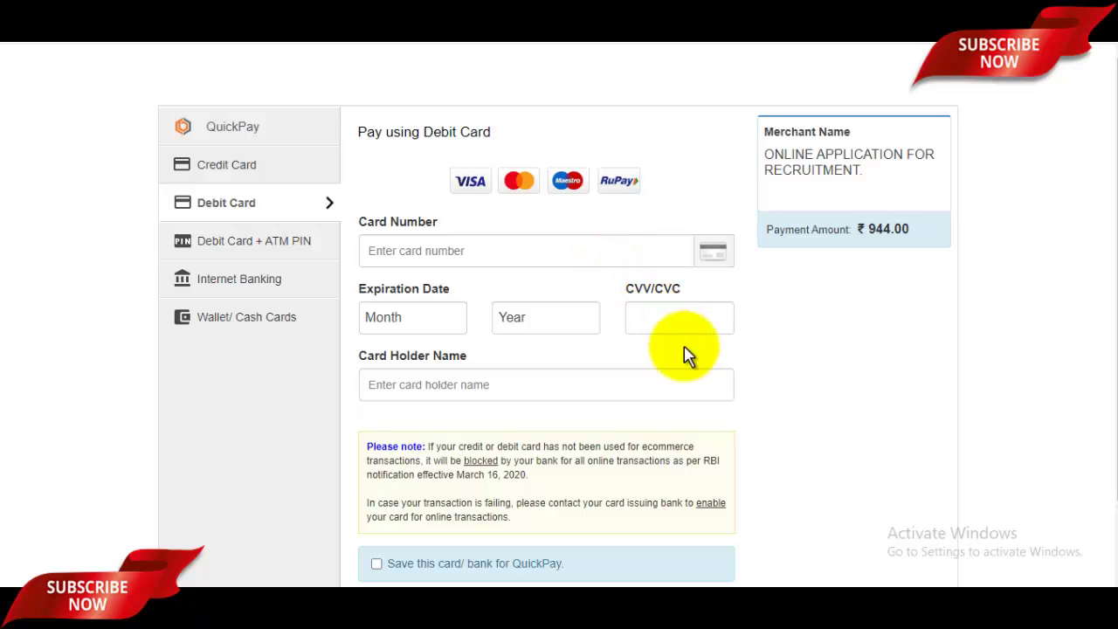
scroll(711, 375, down, 1)
scroll(714, 376, up, 1)
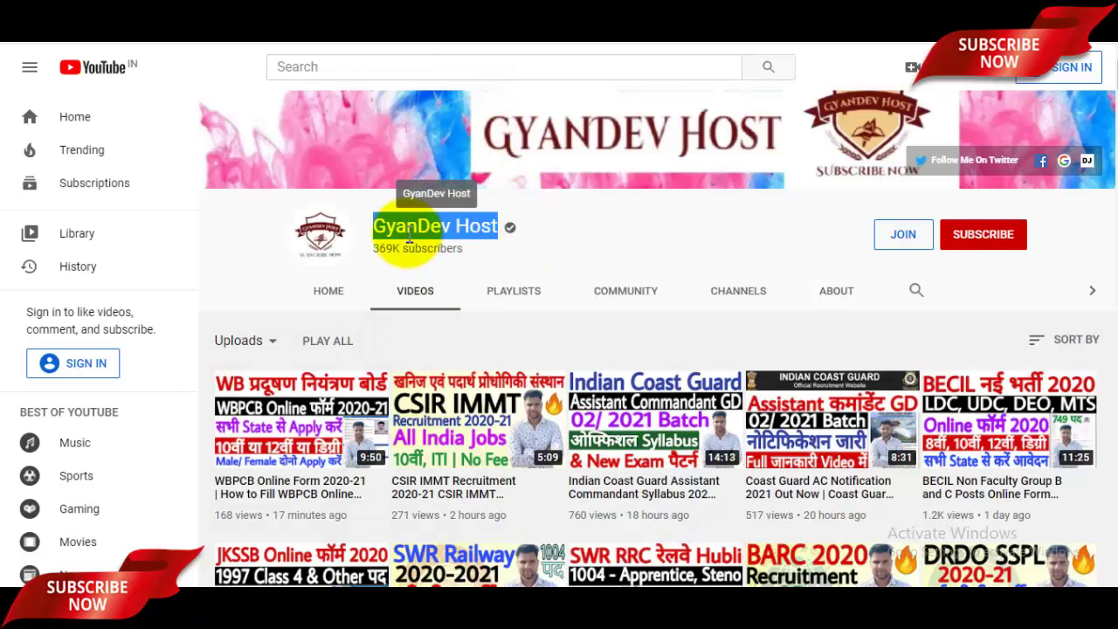
drag(371, 223, 495, 229)
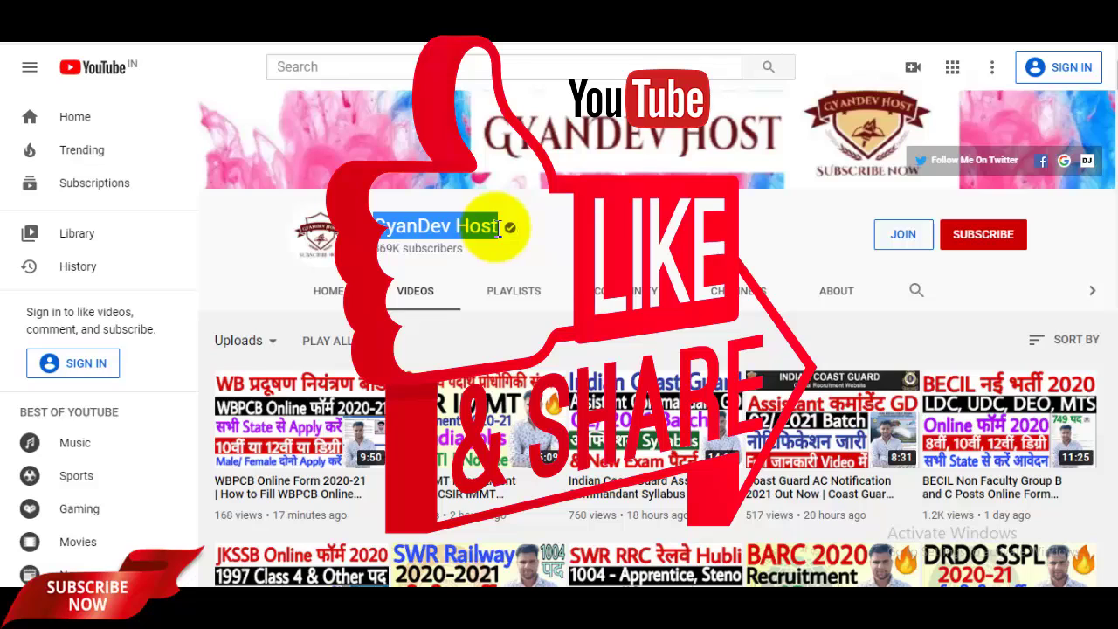